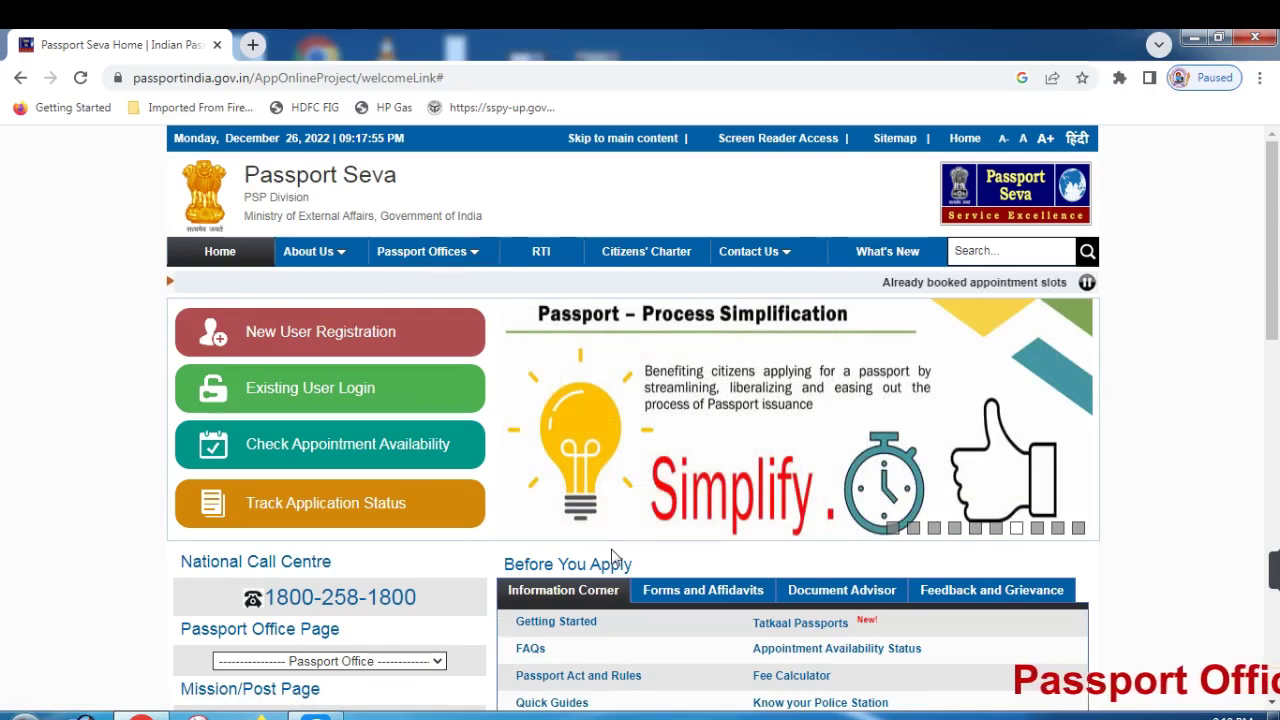
# Open the new user registration form and choose Lucknow as the passport office to apply at.
pyautogui.click(348, 340)
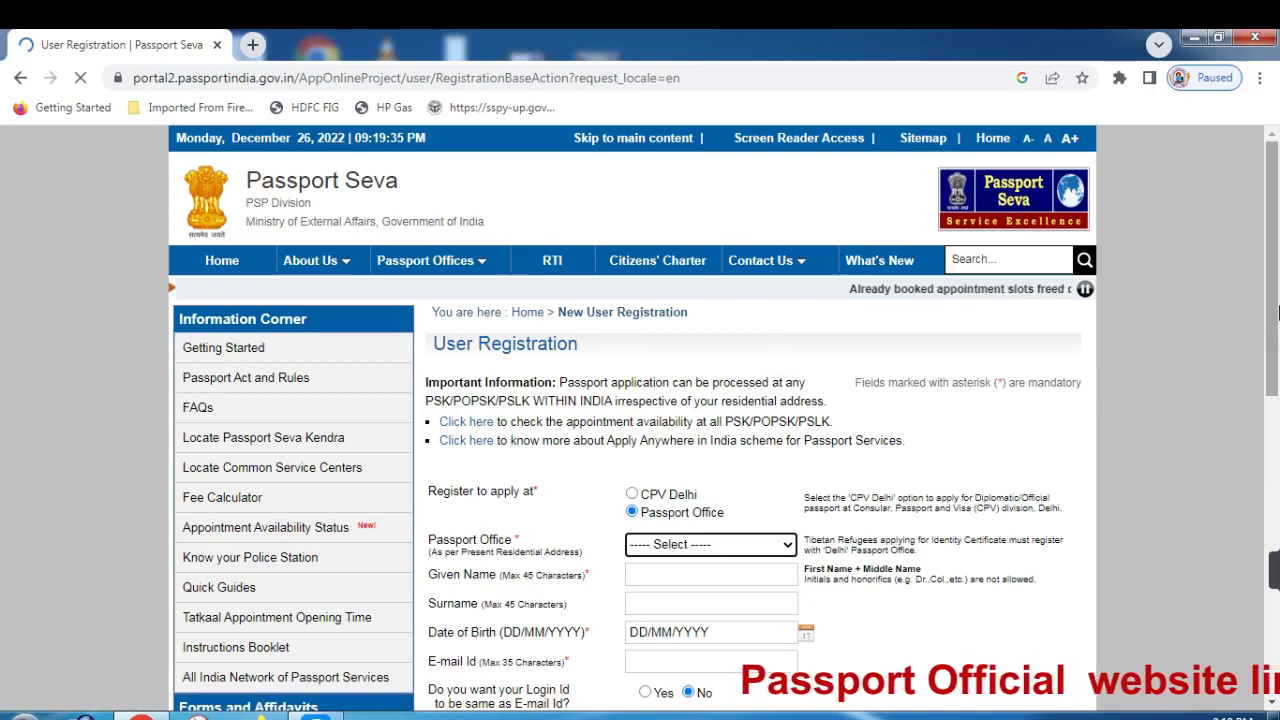
pyautogui.scroll(-2, 1273, 314)
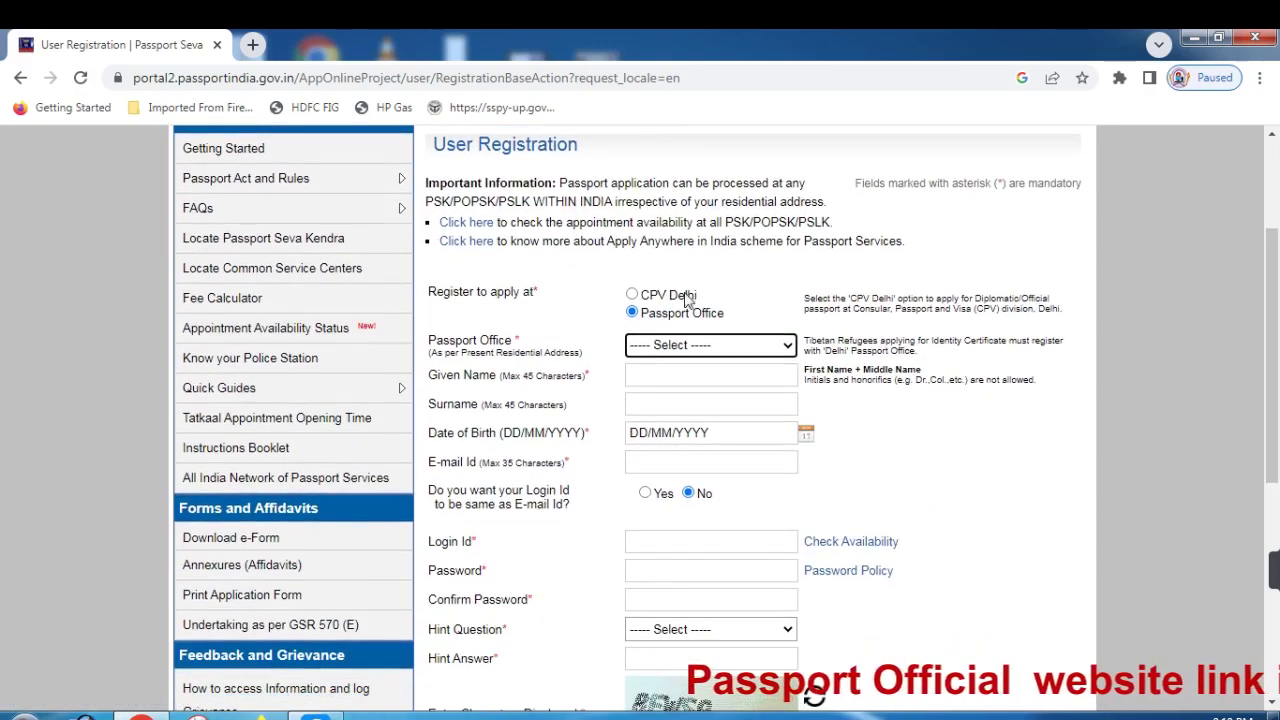
pyautogui.moveTo(350, 208)
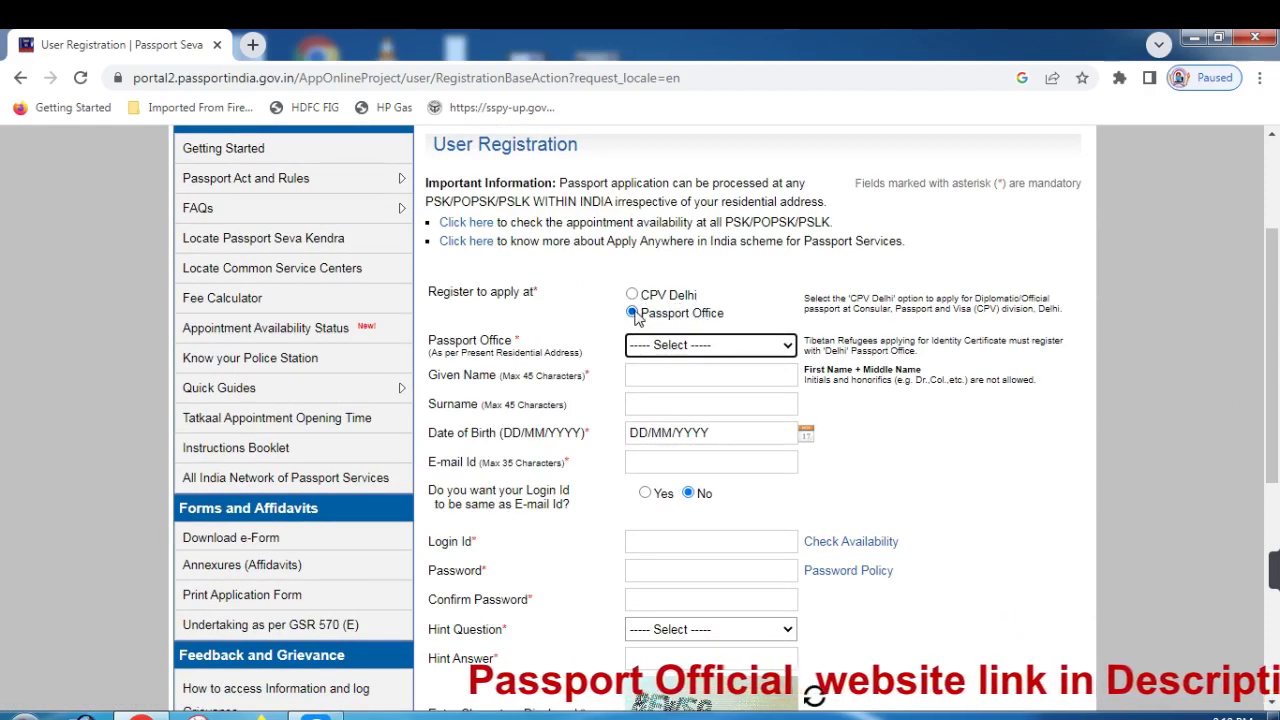
pyautogui.click(738, 347)
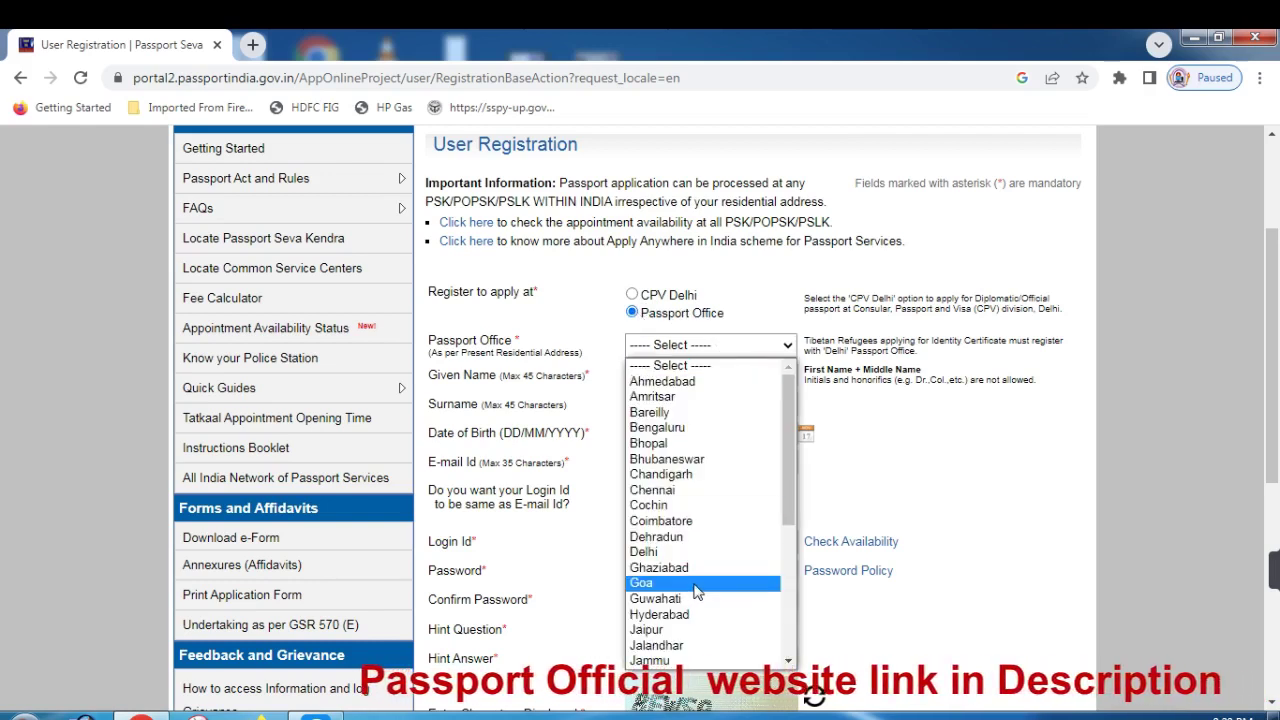
pyautogui.press('l')
pyautogui.press('Return')
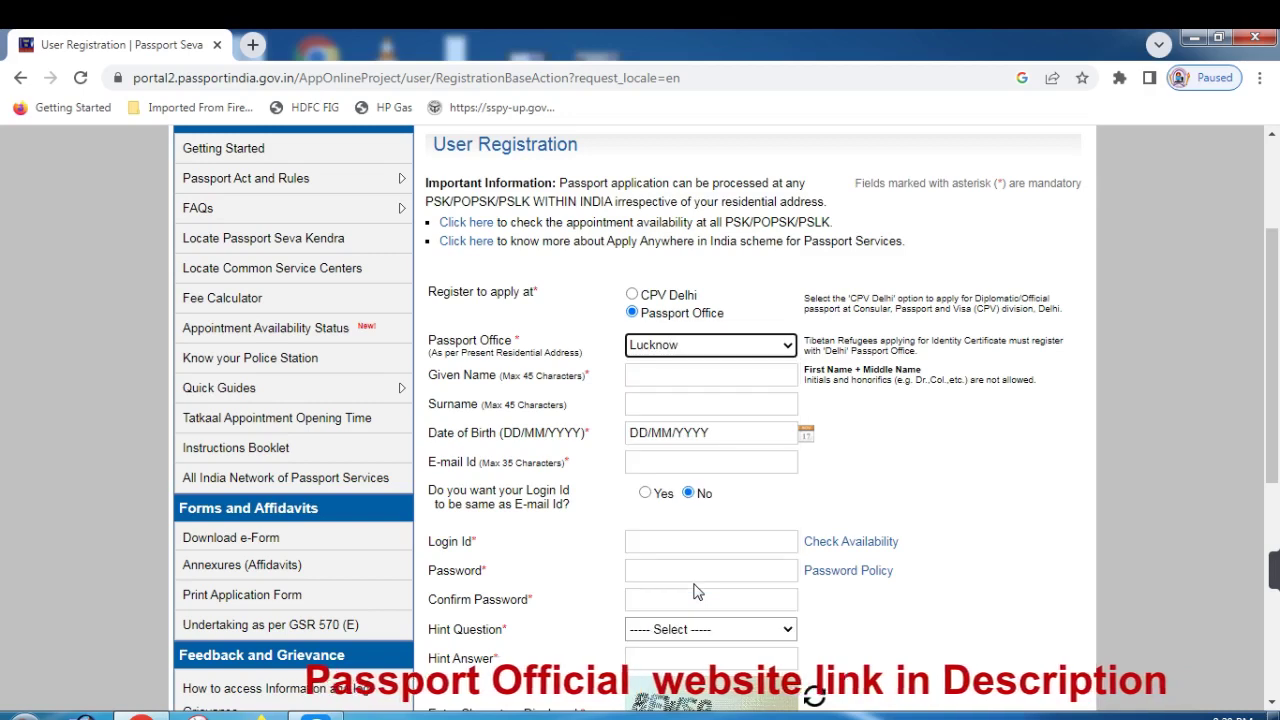
# Go through the given name, surname and e-mail fields of the registration form.
pyautogui.click(673, 377)
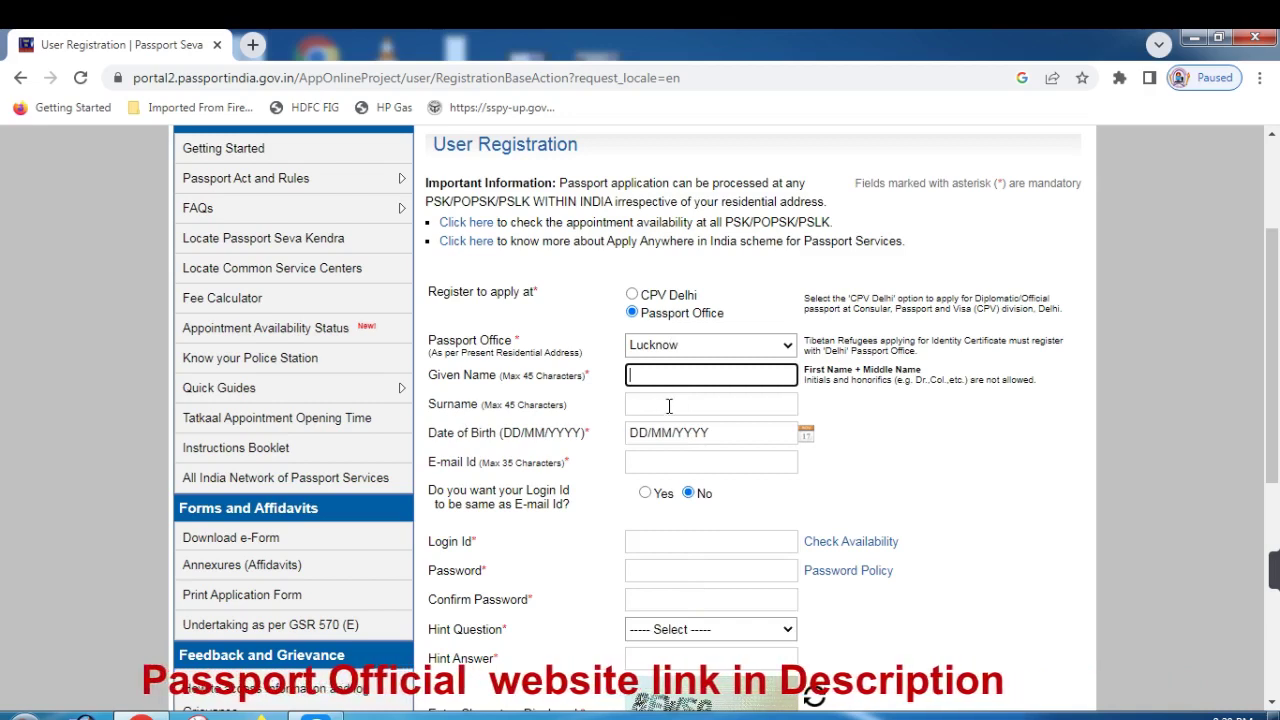
pyautogui.click(669, 405)
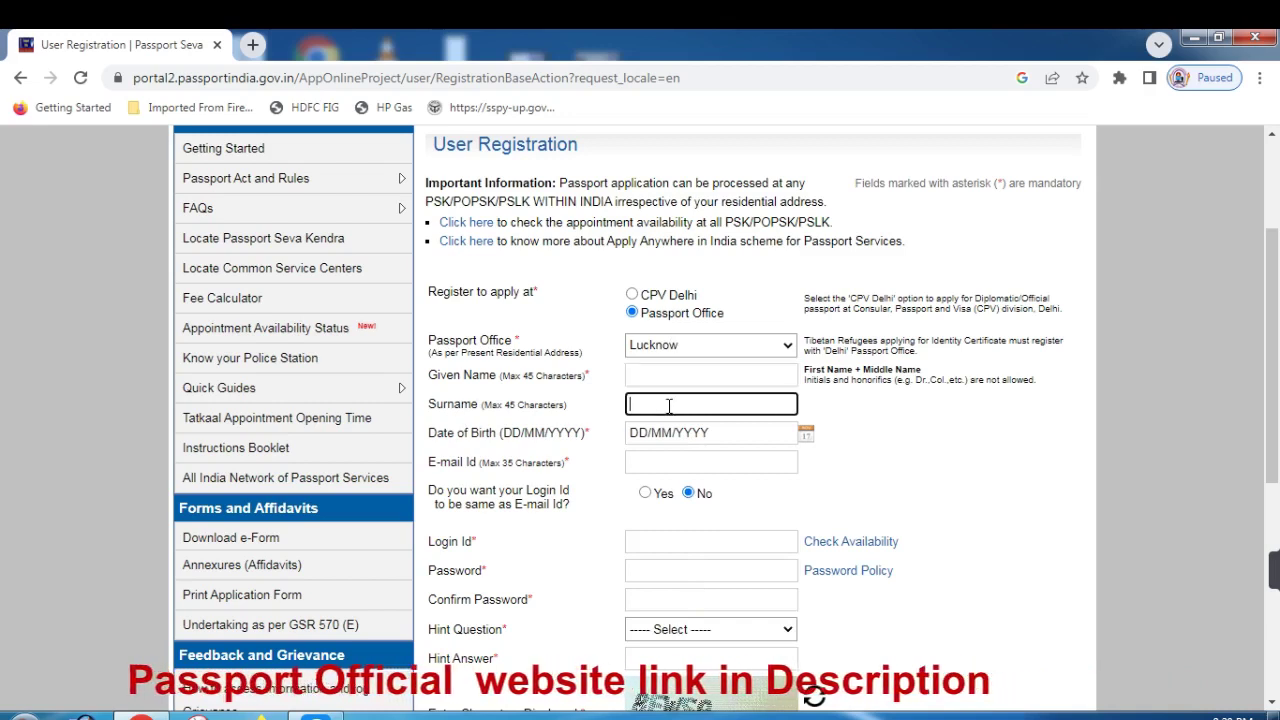
pyautogui.click(767, 464)
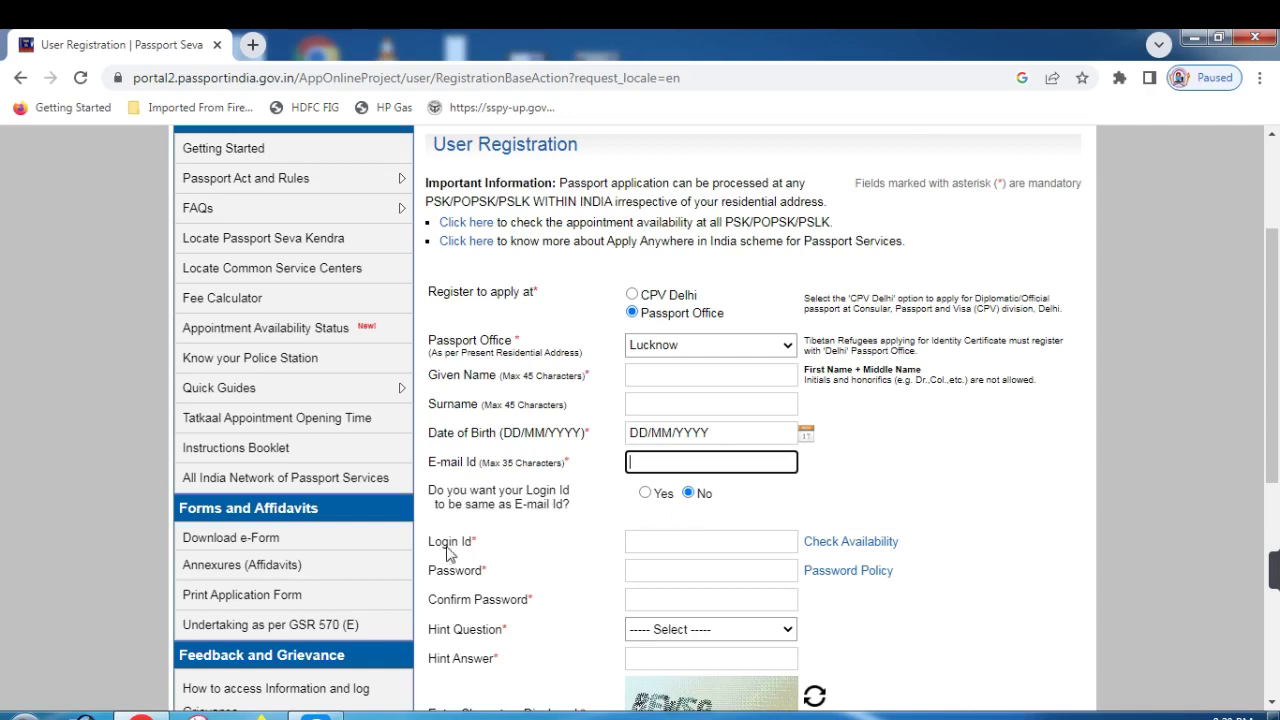
# Enter a login ID, check its availability, and check again with a 7 appended to it.
pyautogui.click(665, 541)
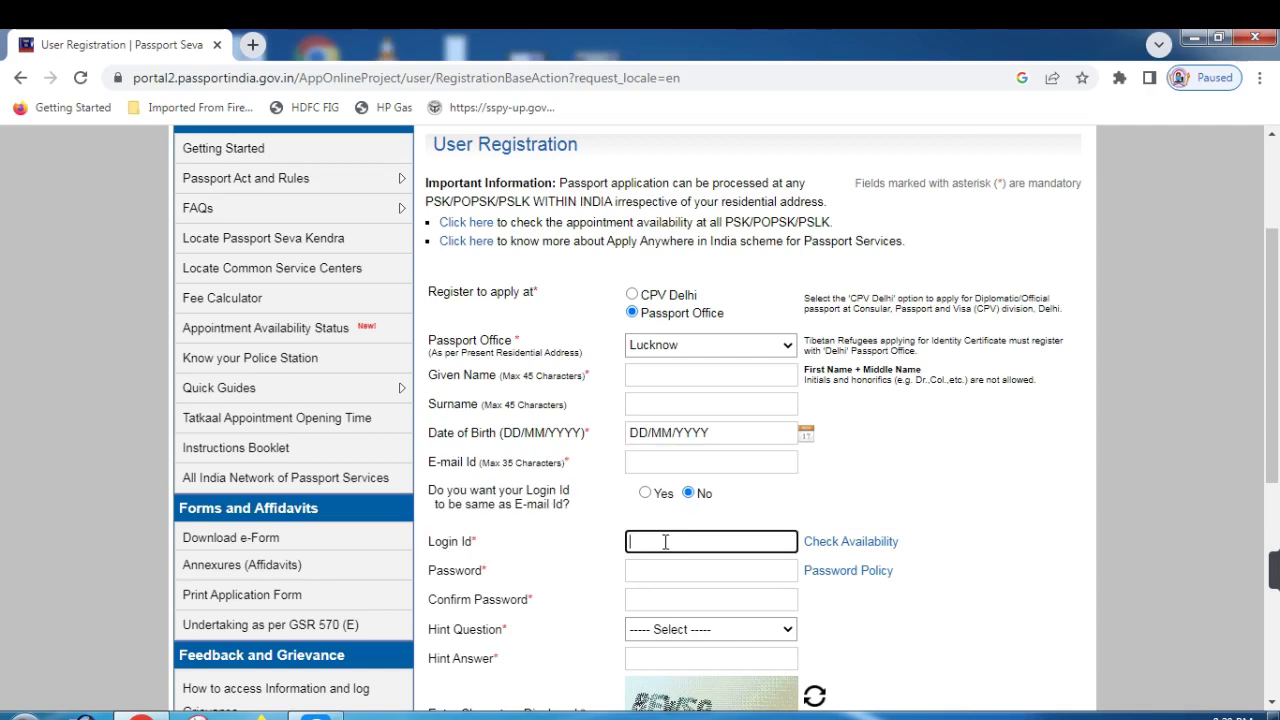
pyautogui.write('RAMU125')
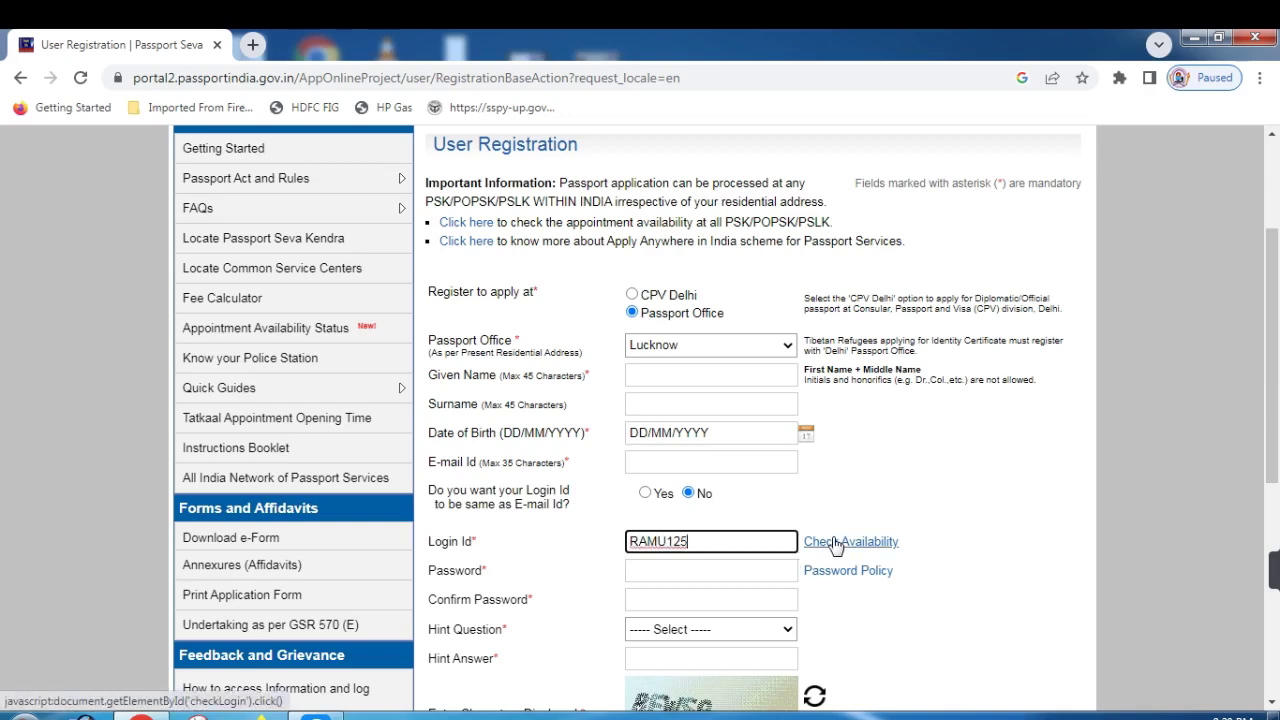
pyautogui.click(843, 543)
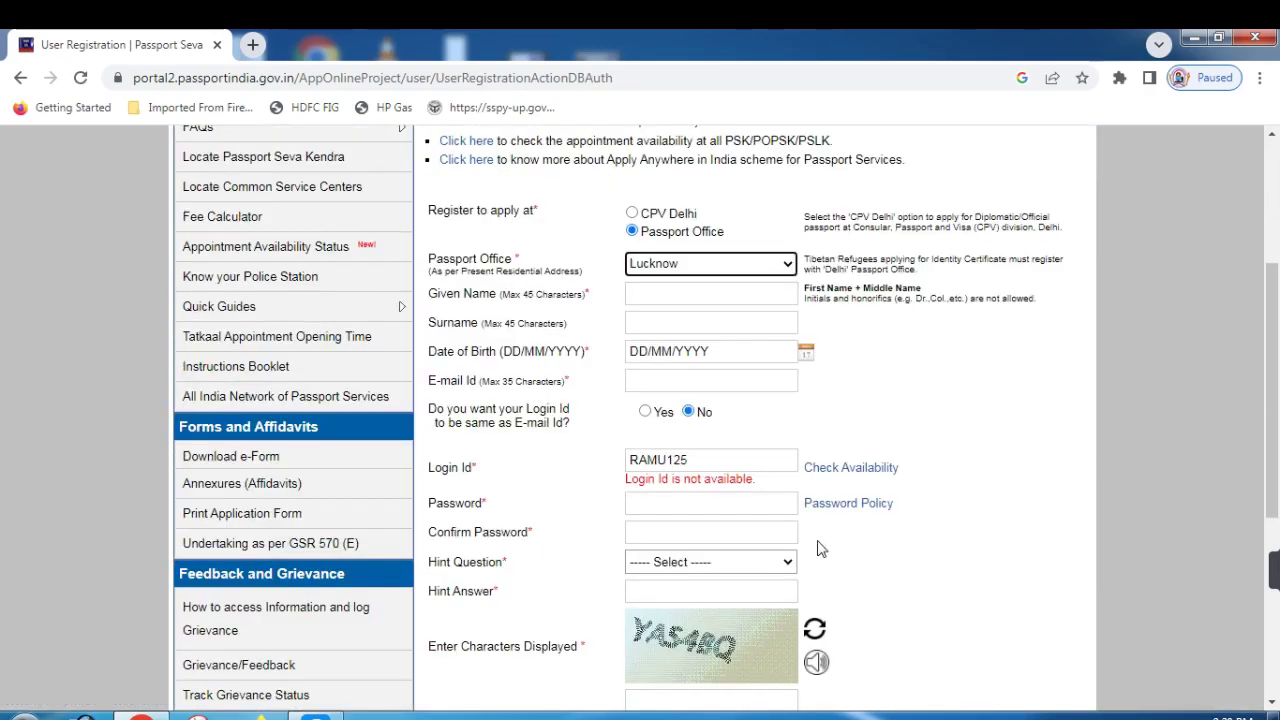
pyautogui.click(710, 463)
pyautogui.write('7')
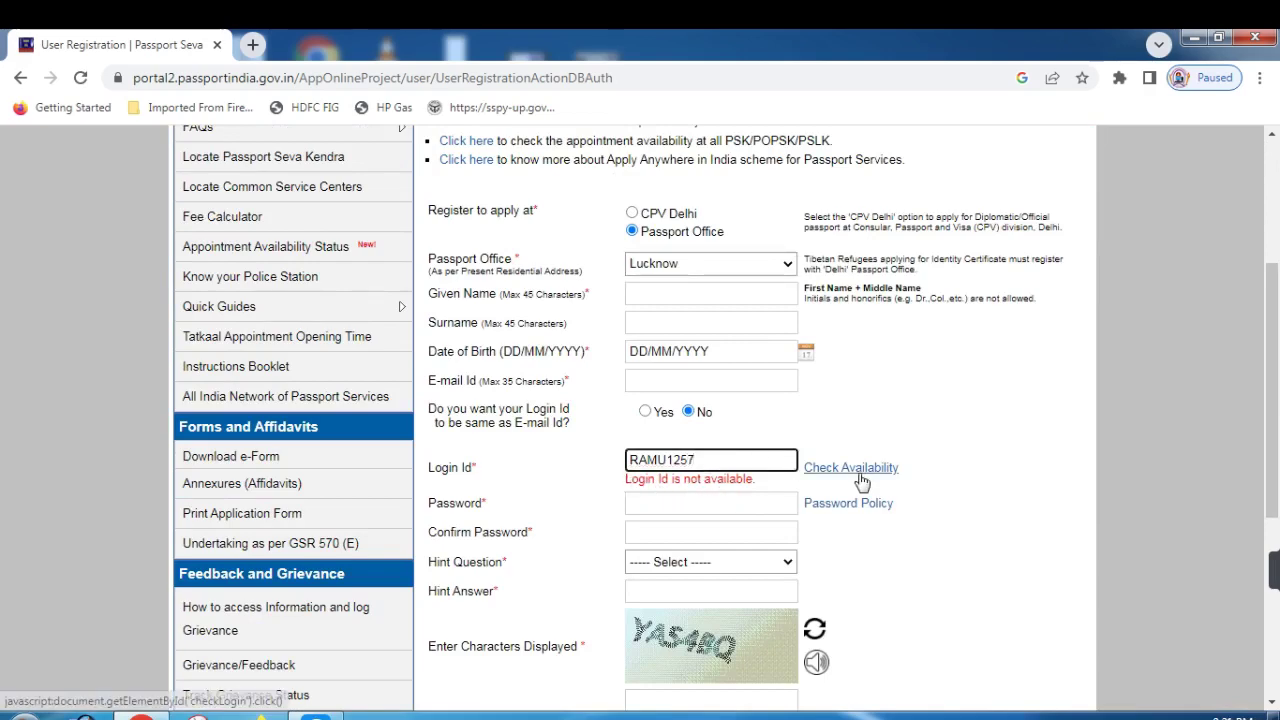
pyautogui.click(851, 468)
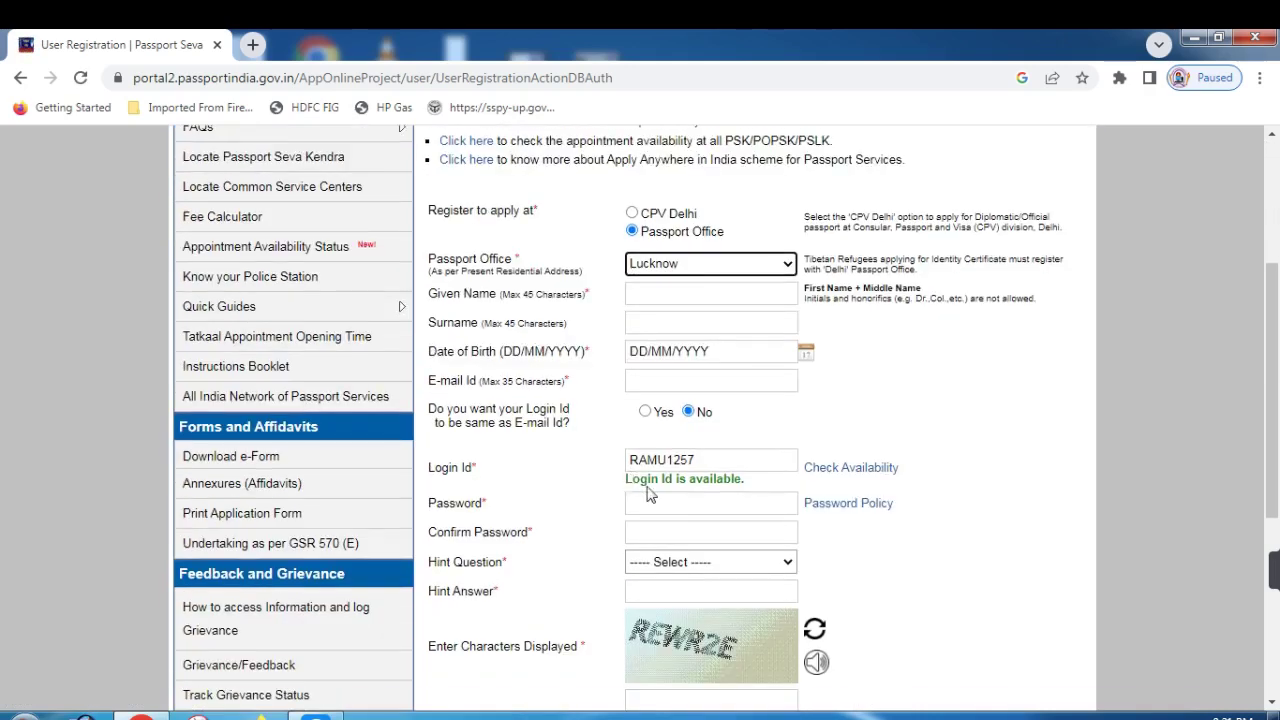
# Go through the password and login ID fields and choose Birth City as the hint question.
pyautogui.click(716, 503)
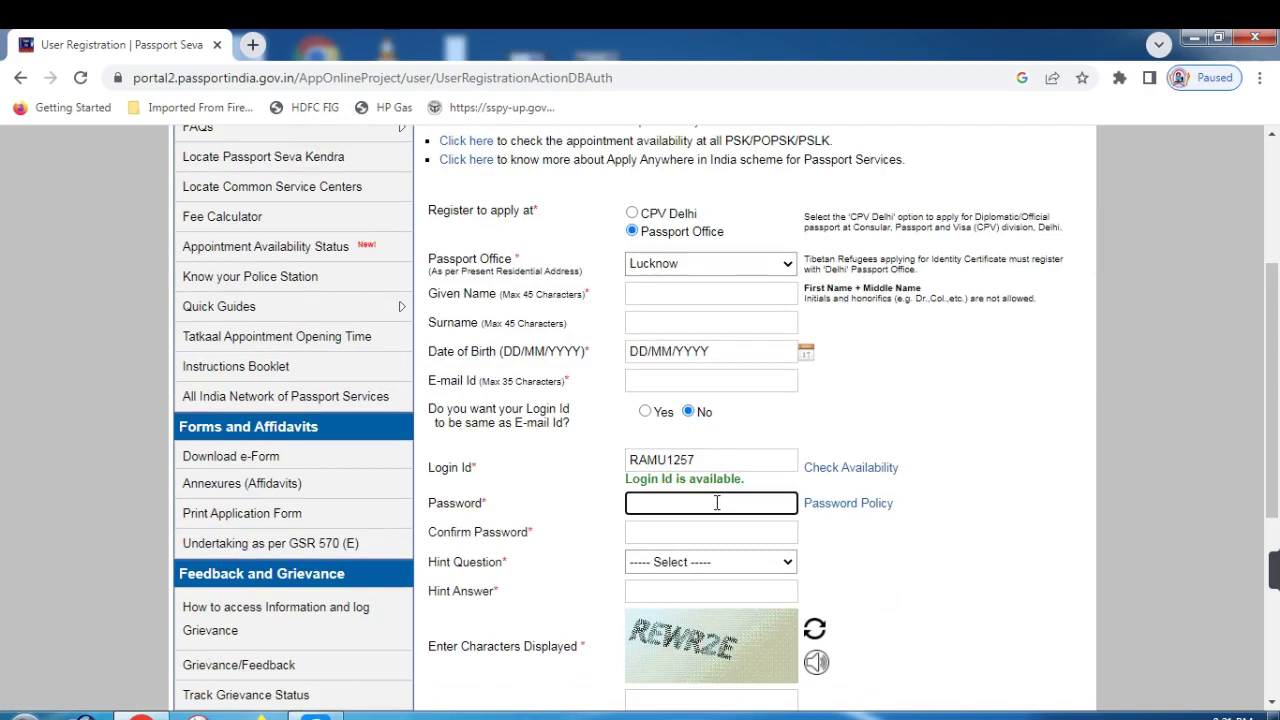
pyautogui.click(634, 527)
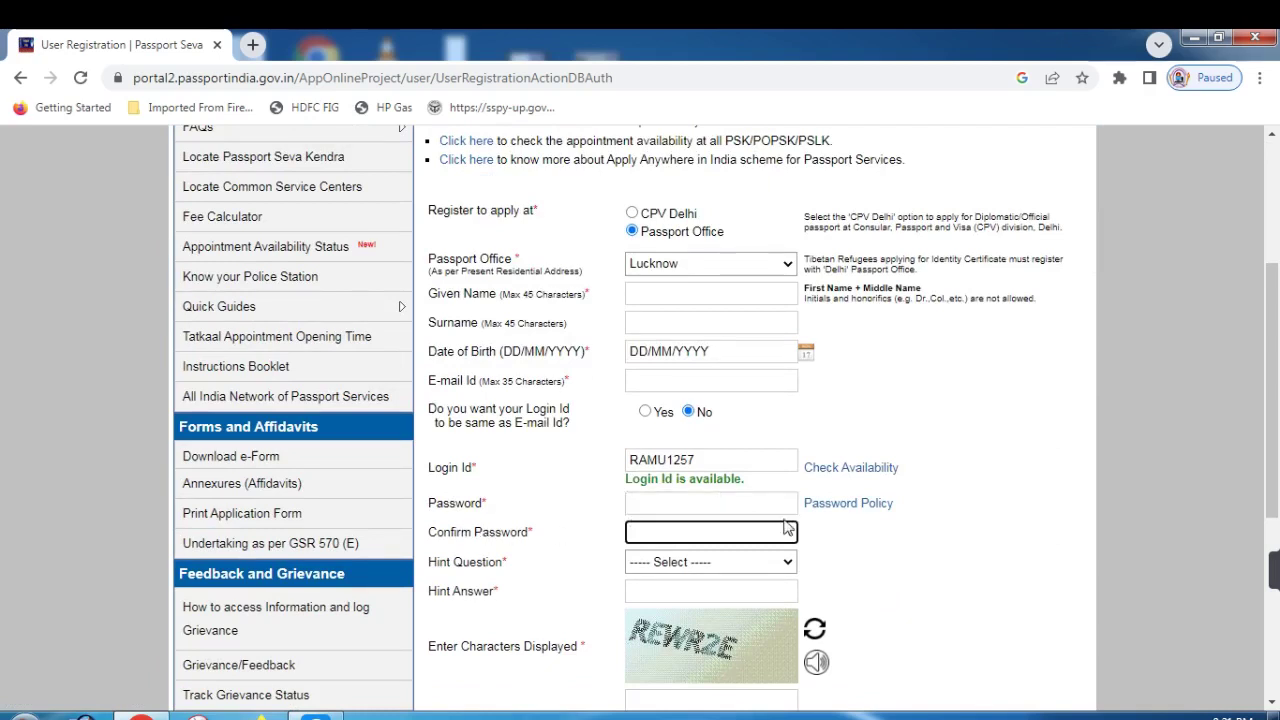
pyautogui.doubleClick(700, 461)
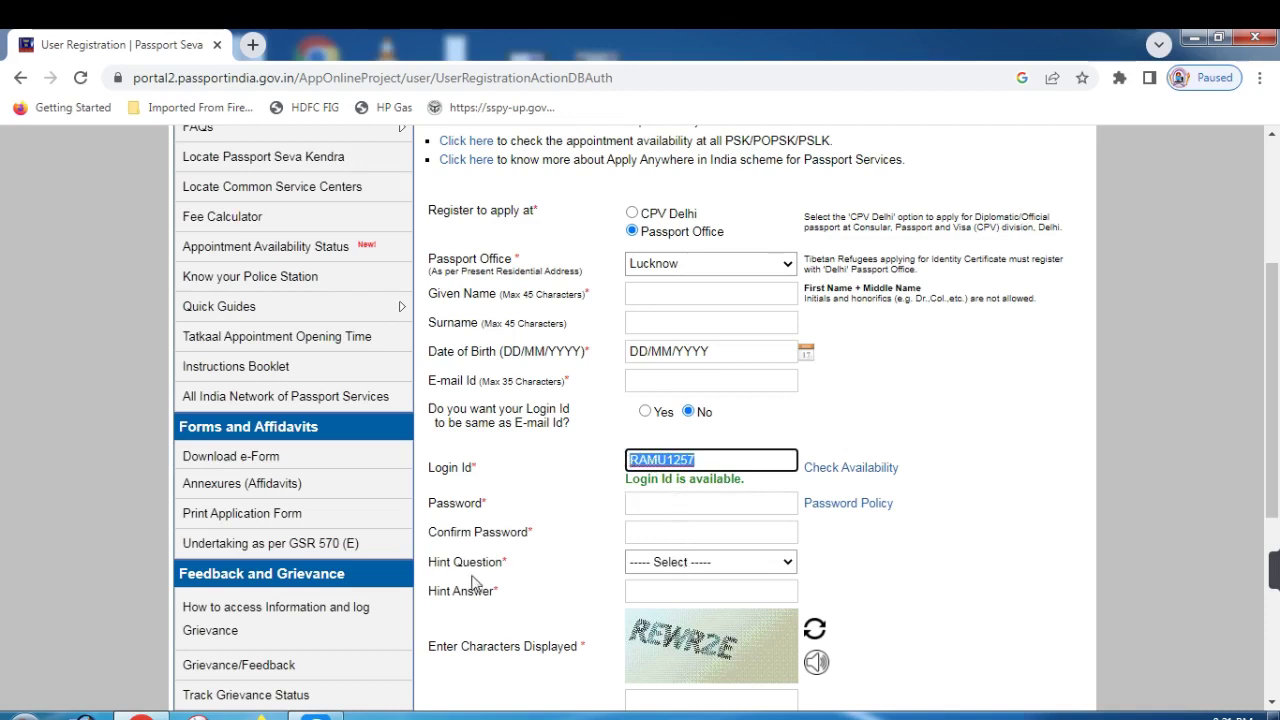
pyautogui.click(690, 562)
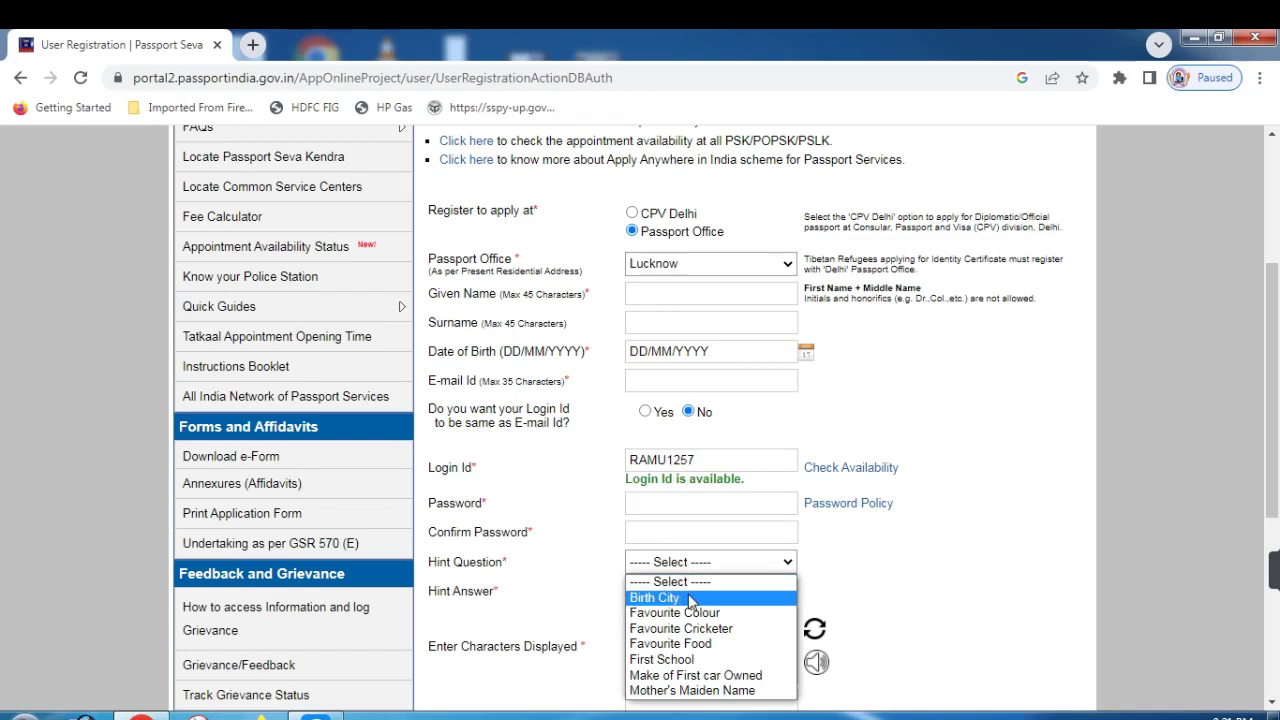
pyautogui.click(689, 594)
# Go through the hint answer and captcha fields at the end of the registration form.
pyautogui.click(673, 592)
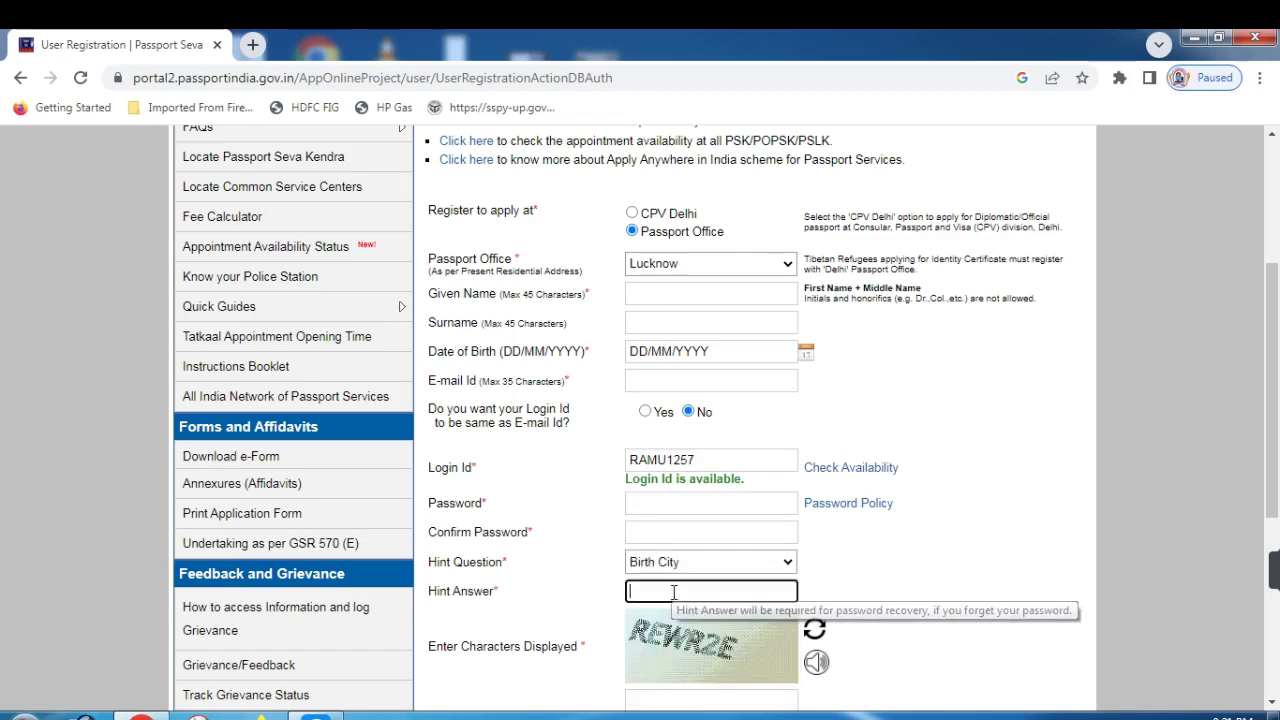
pyautogui.scroll(-2, 670, 560)
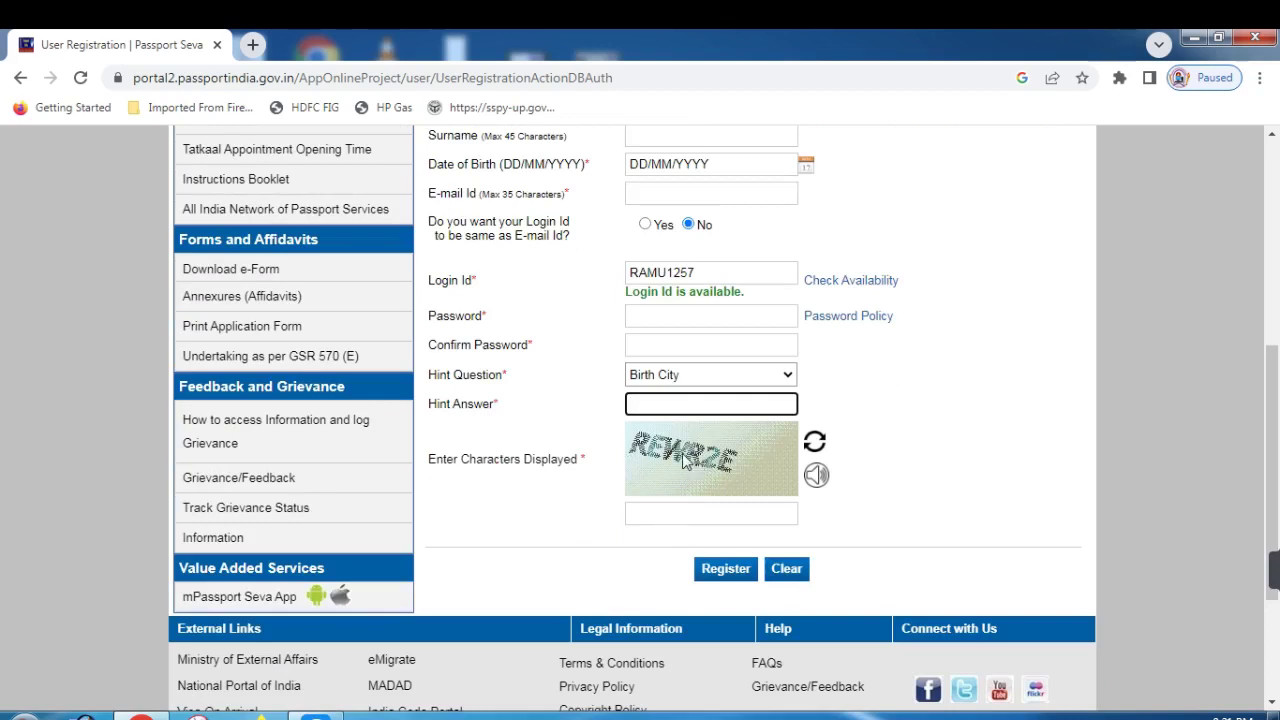
pyautogui.click(697, 512)
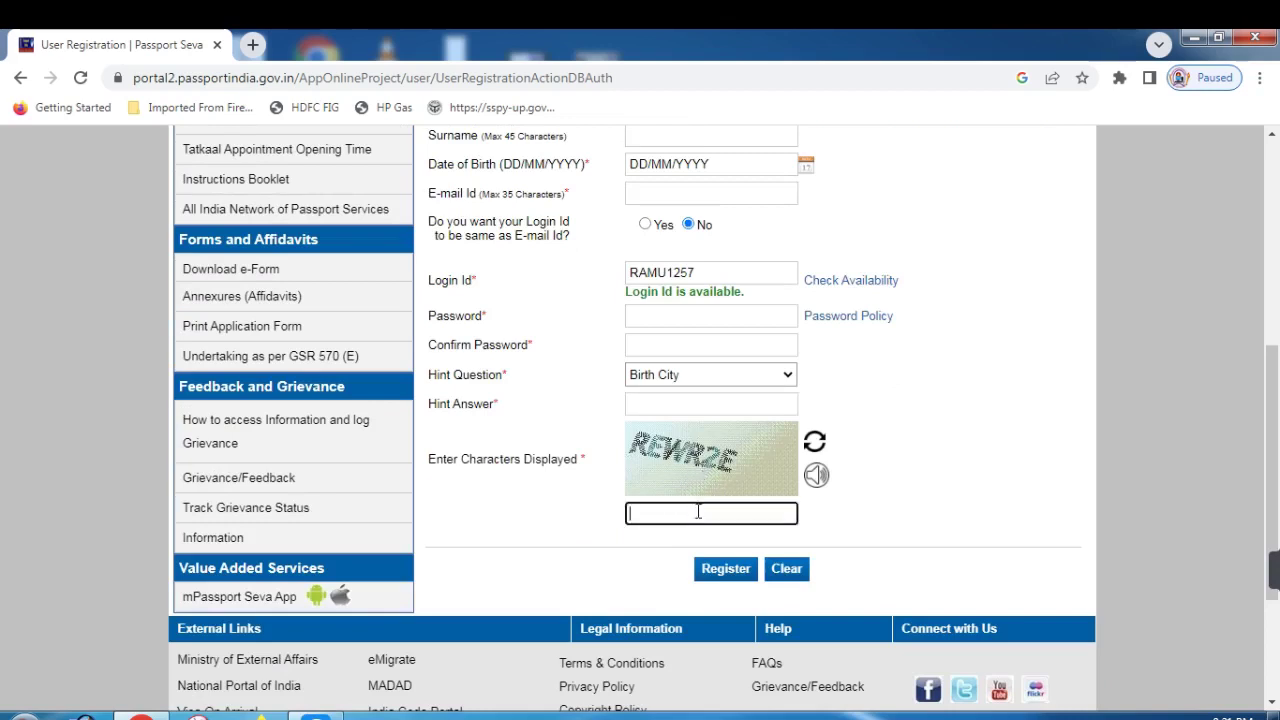
pyautogui.click(808, 570)
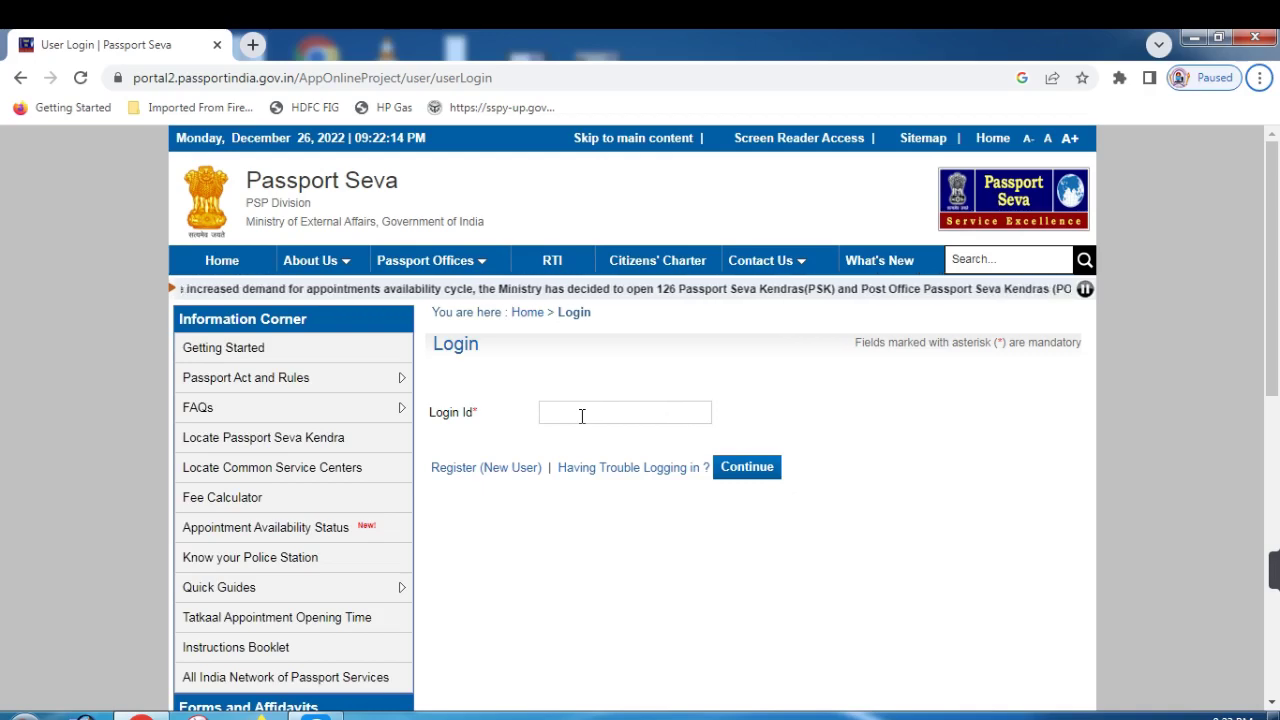
# Return to the home page, dismiss the advisory, and sign in as an existing user with the login ID, password and captcha.
pyautogui.click(222, 260)
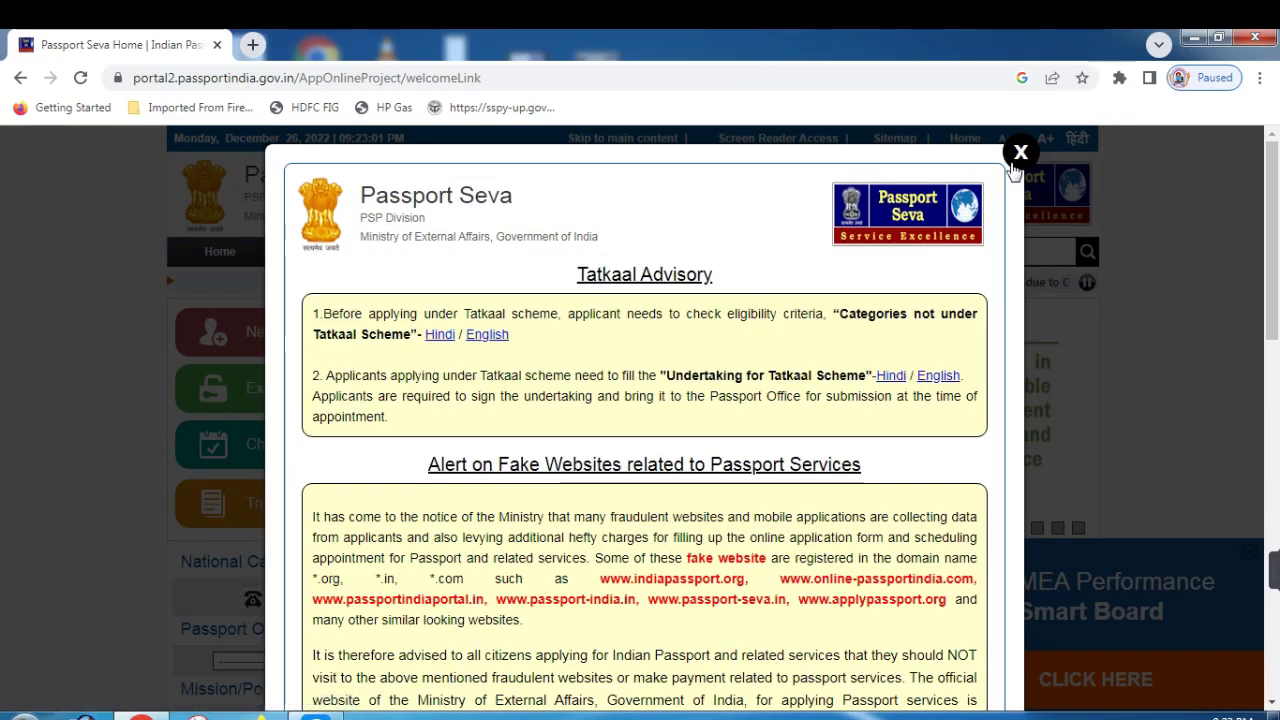
pyautogui.click(1020, 151)
pyautogui.click(394, 390)
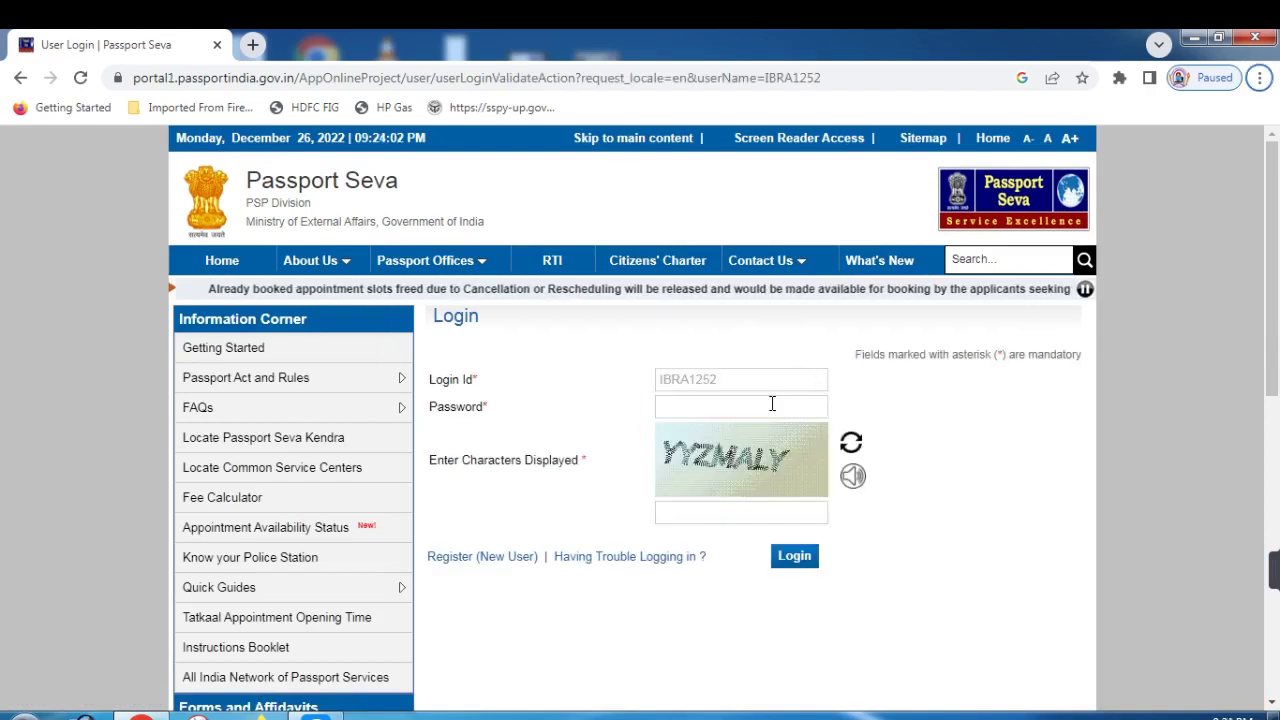
pyautogui.click(774, 407)
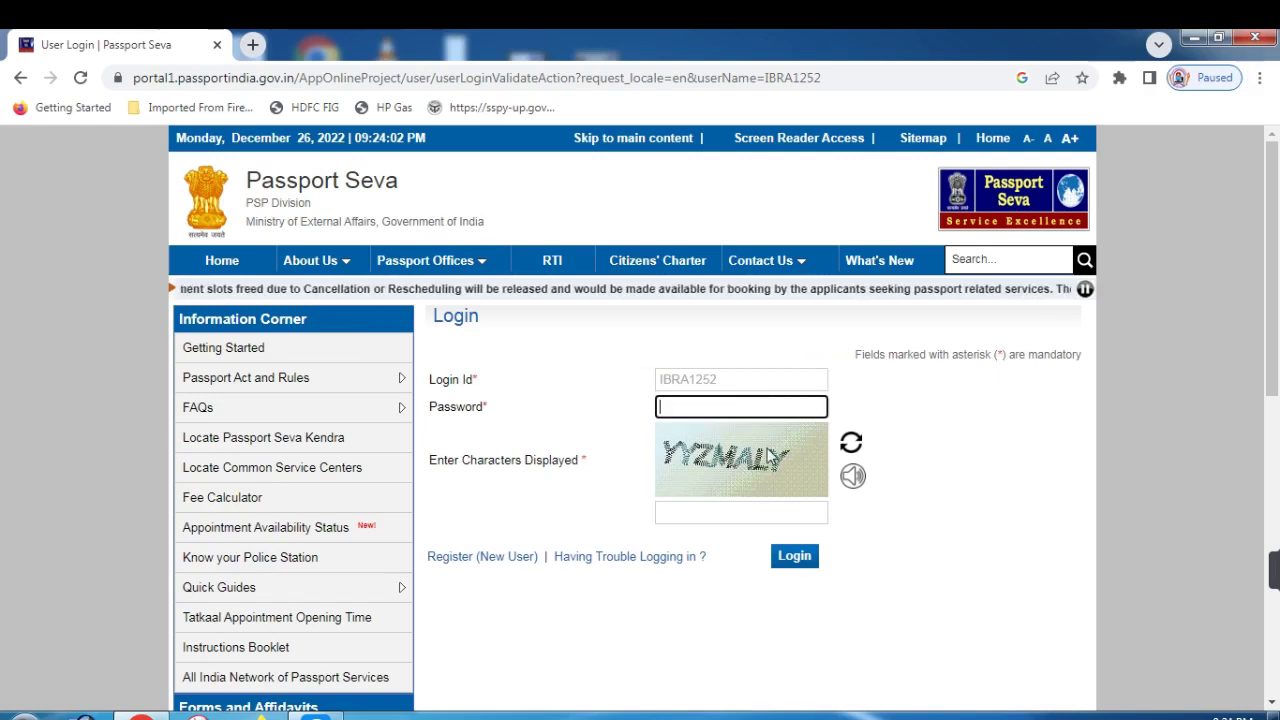
pyautogui.click(731, 515)
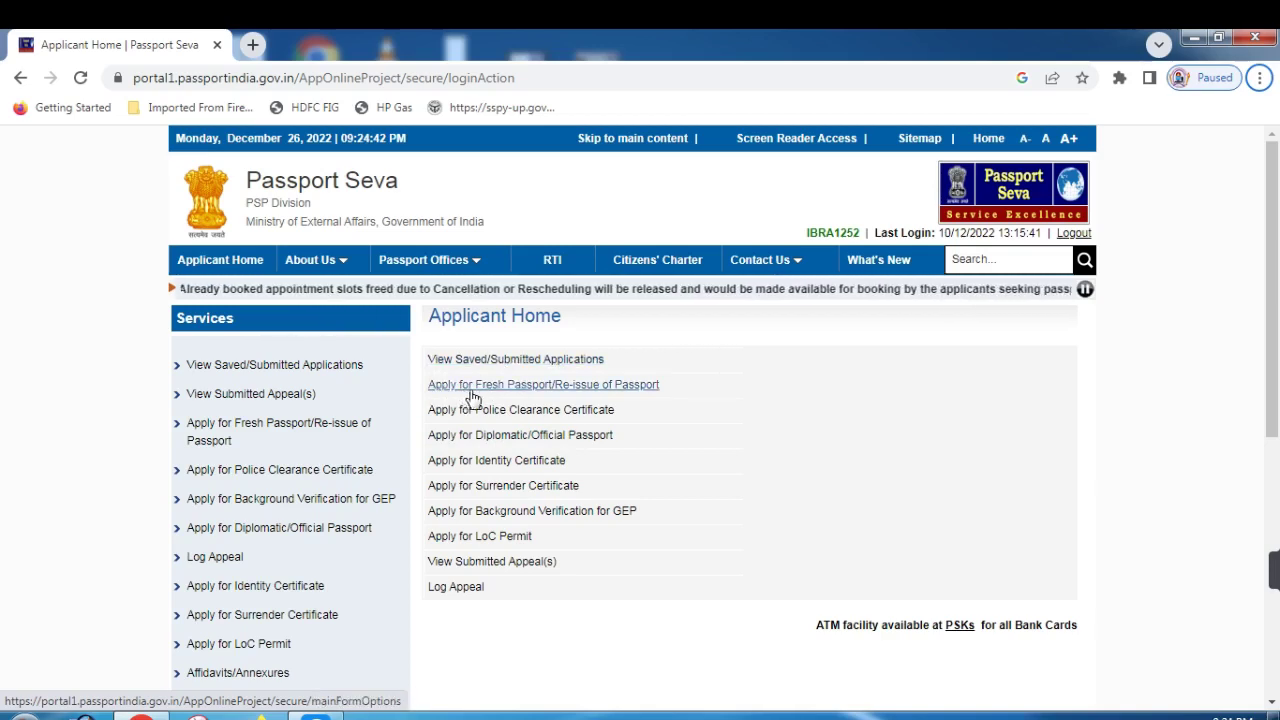
# Open the Fresh Passport/Re-issue of Passport application and start filling in the form online.
pyautogui.click(507, 394)
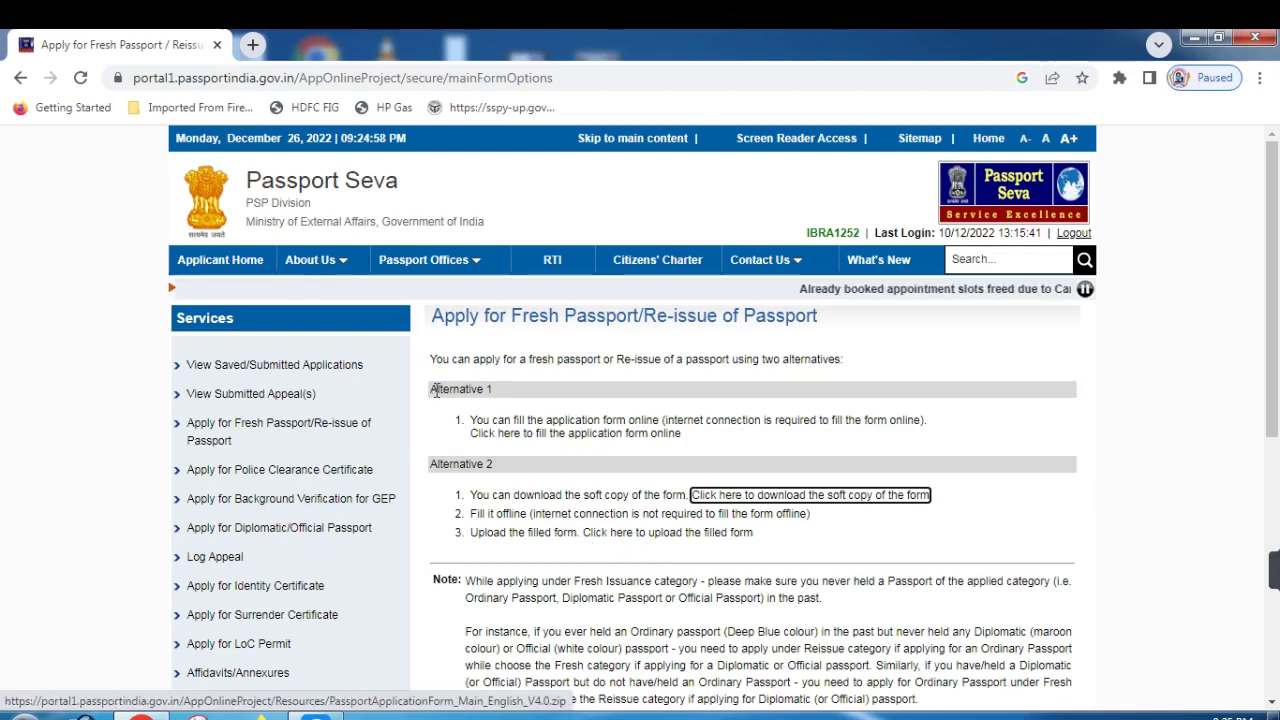
pyautogui.moveTo(437, 390); pyautogui.dragTo(511, 400)
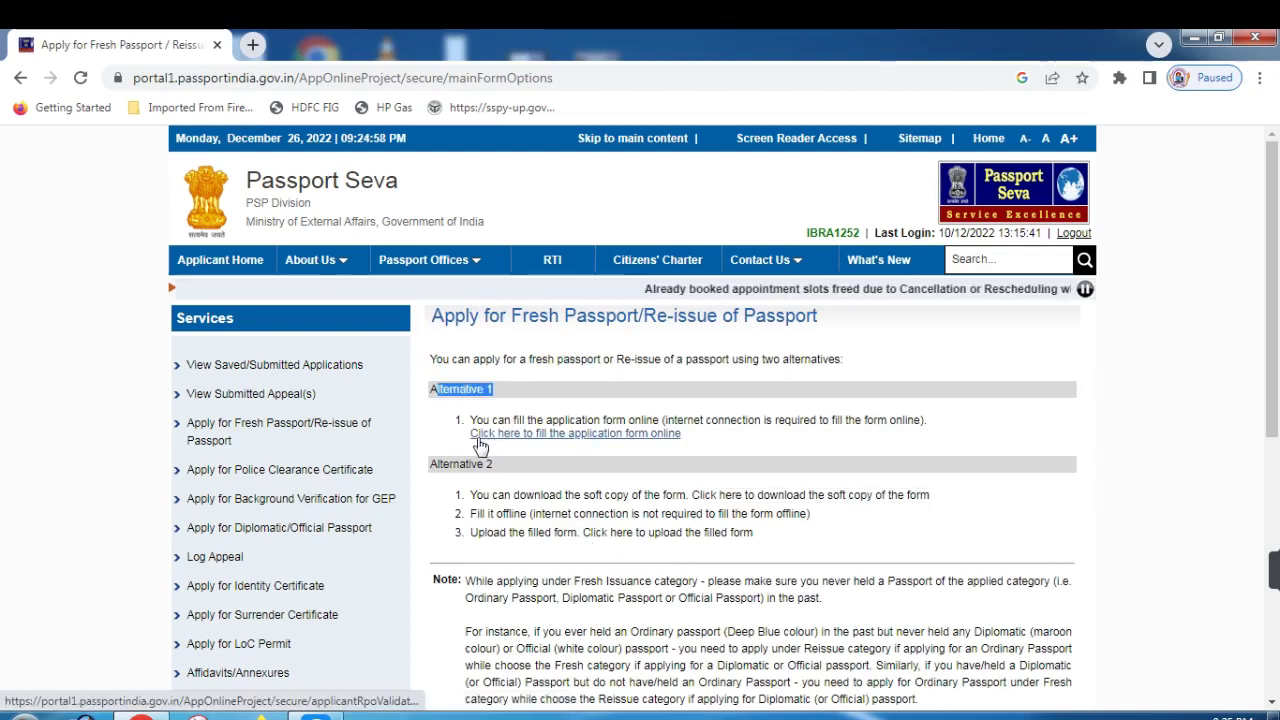
pyautogui.click(607, 446)
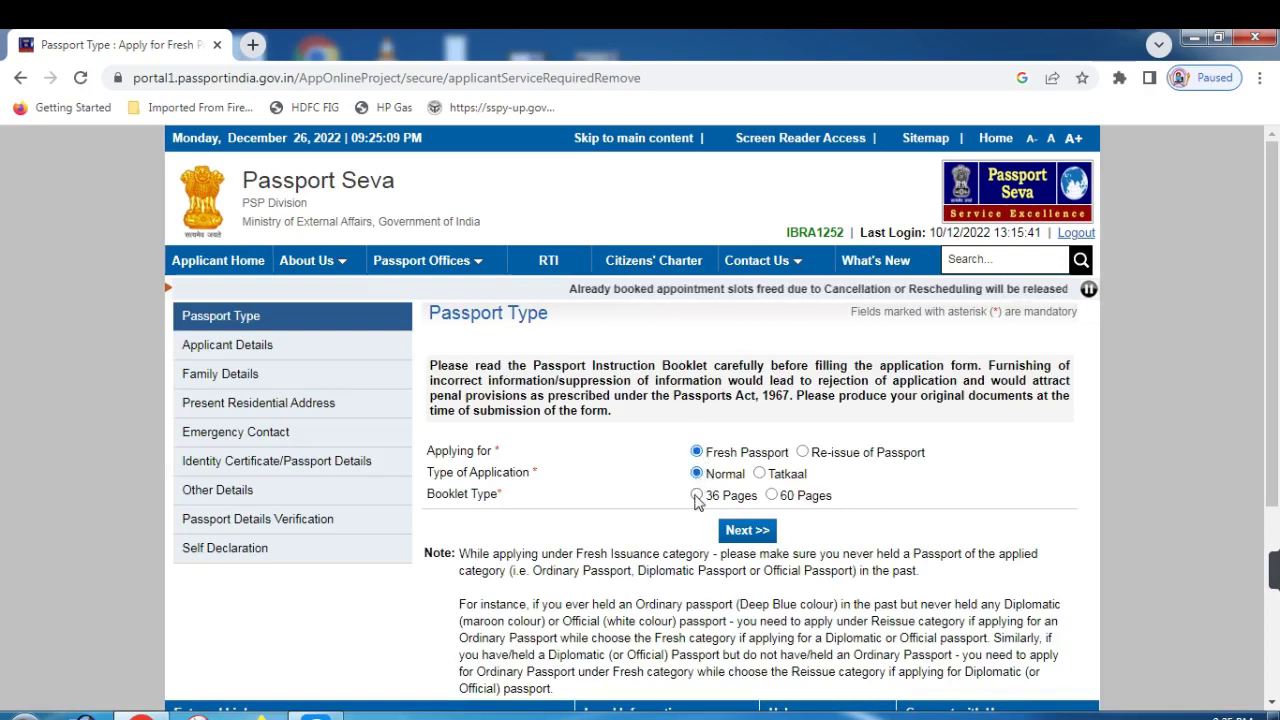
# Choose the 36 Pages booklet for a Normal Fresh Passport application and continue to the applicant details.
pyautogui.click(697, 496)
pyautogui.click(751, 536)
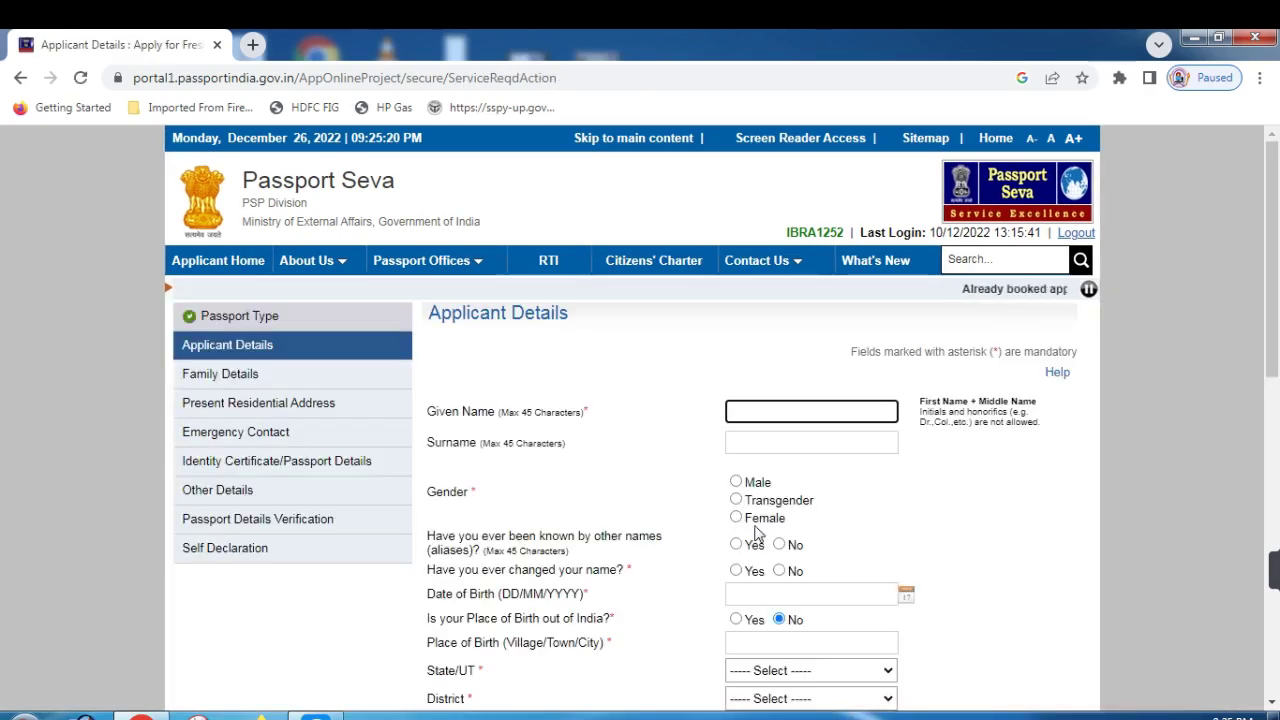
# Answer No to the questions about other names and changed name in the applicant details.
pyautogui.click(795, 443)
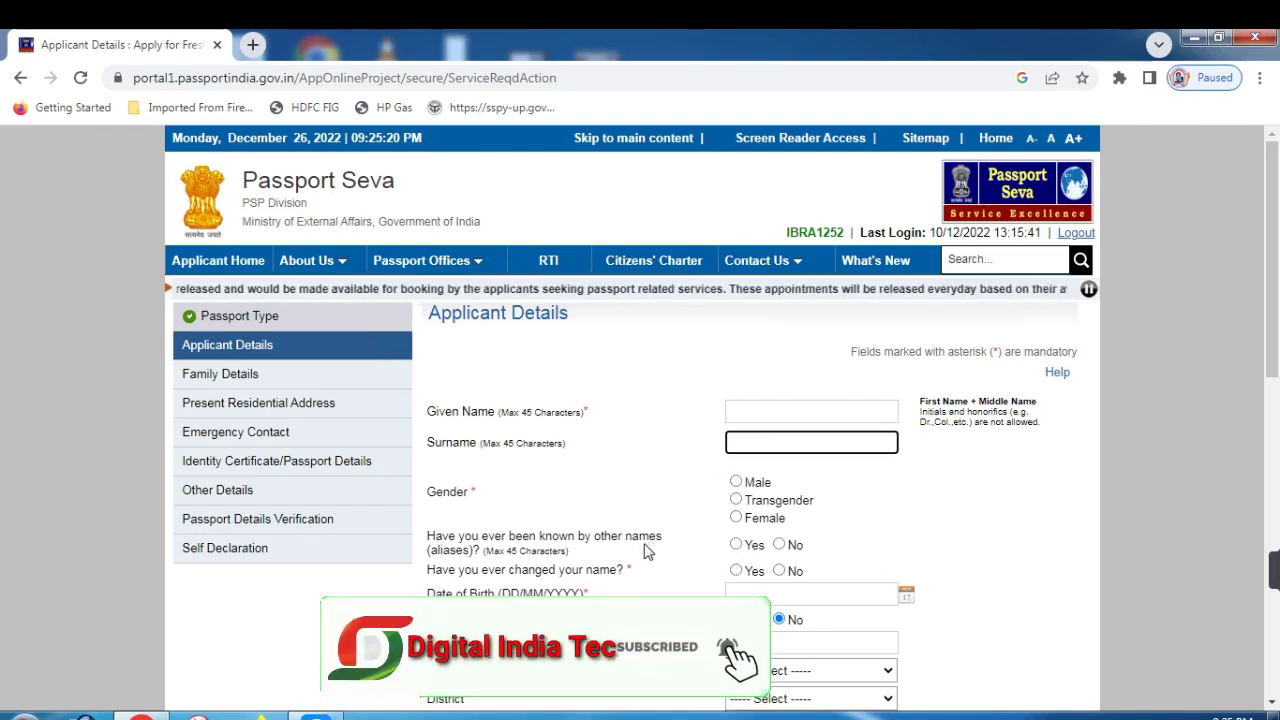
pyautogui.click(779, 546)
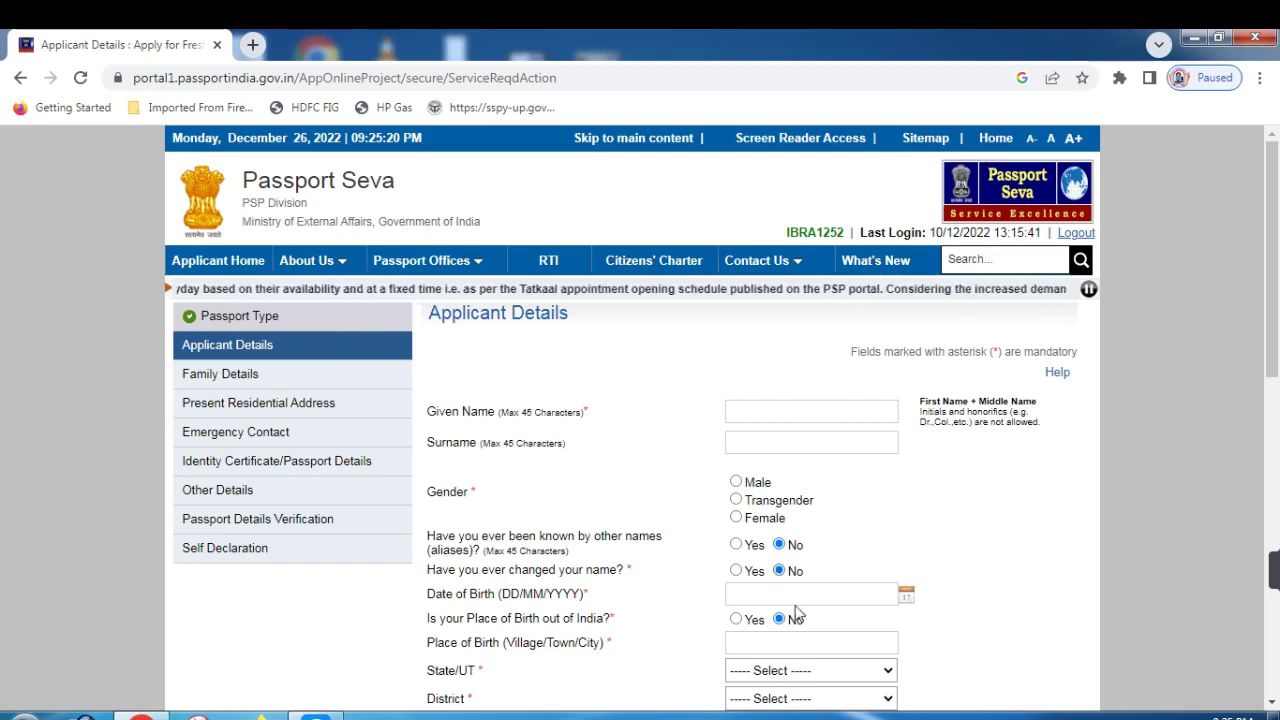
pyautogui.click(871, 598)
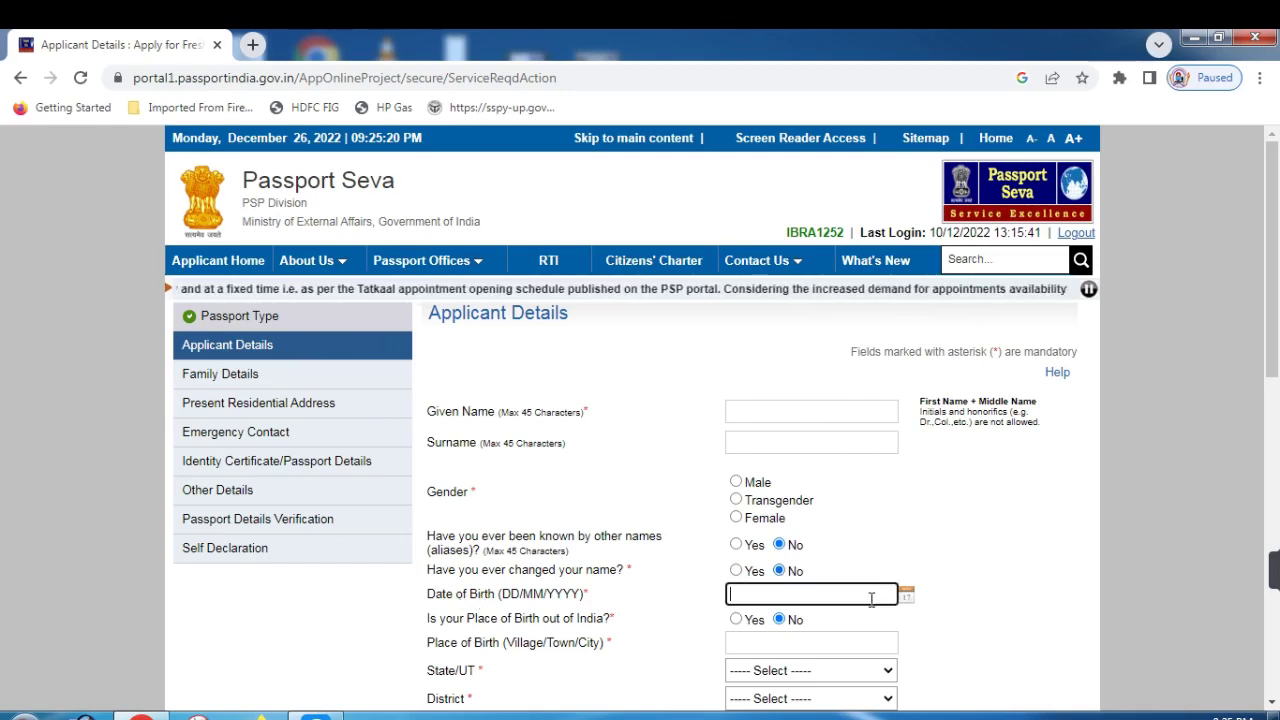
# Go through the place of birth, State/UT, PAN and Voter Id fields in the applicant details.
pyautogui.scroll(-1, 890, 608)
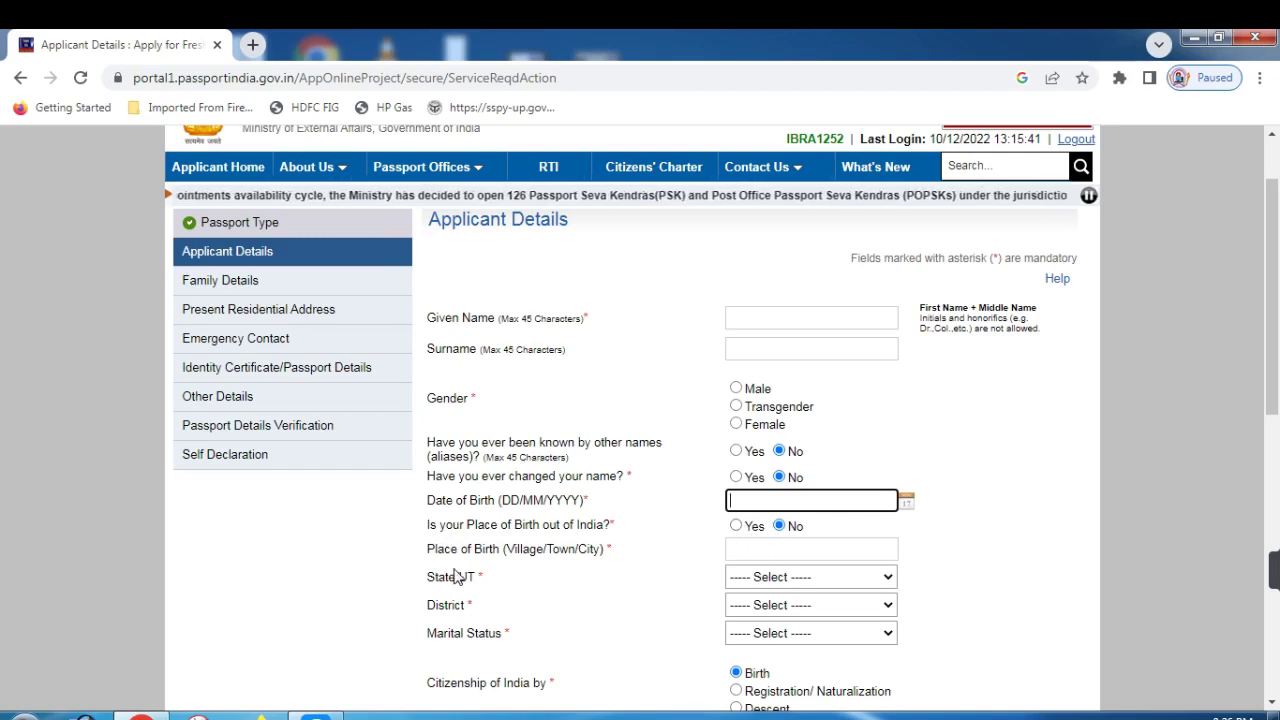
pyautogui.click(750, 552)
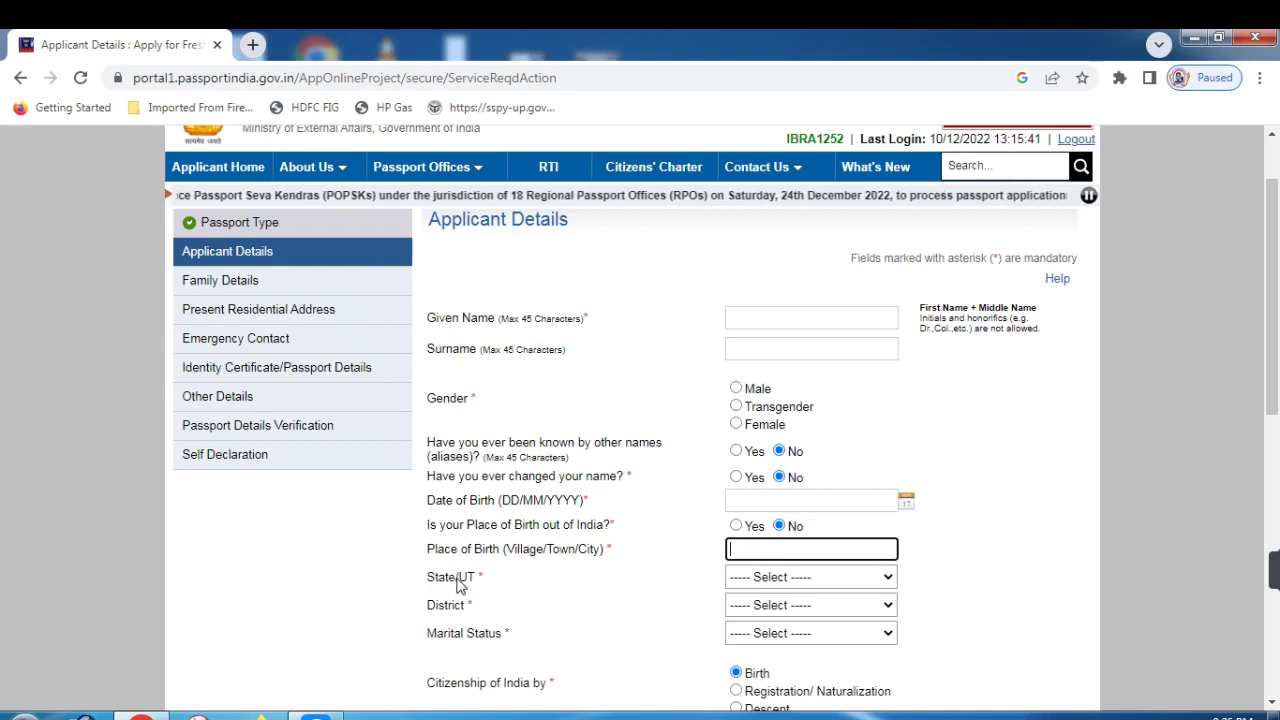
pyautogui.click(760, 585)
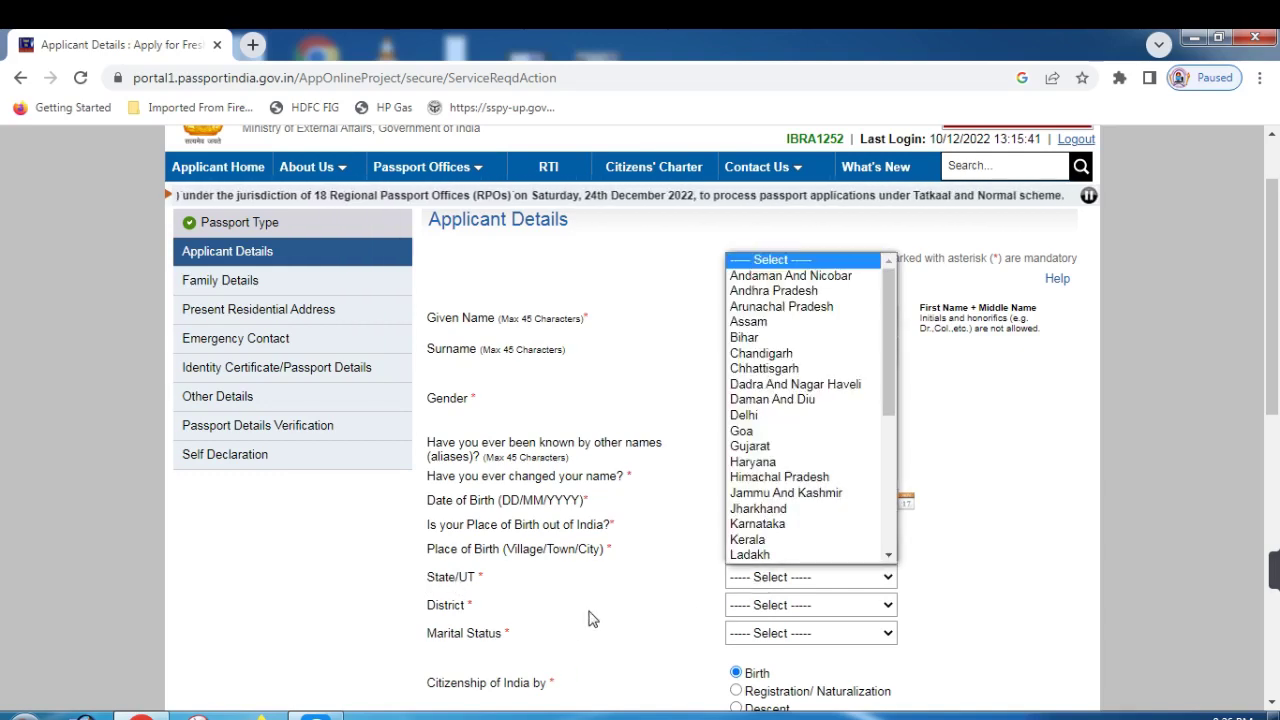
pyautogui.click(538, 618)
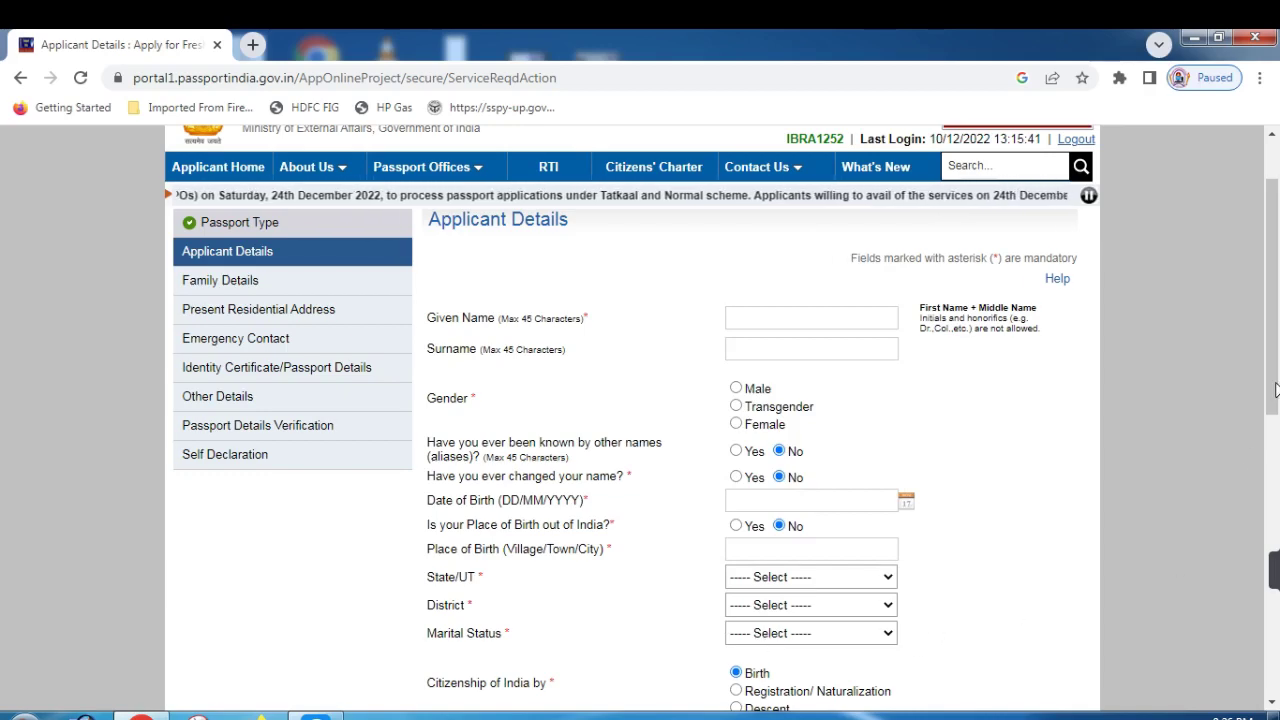
pyautogui.moveTo(1275, 388); pyautogui.dragTo(1250, 516)
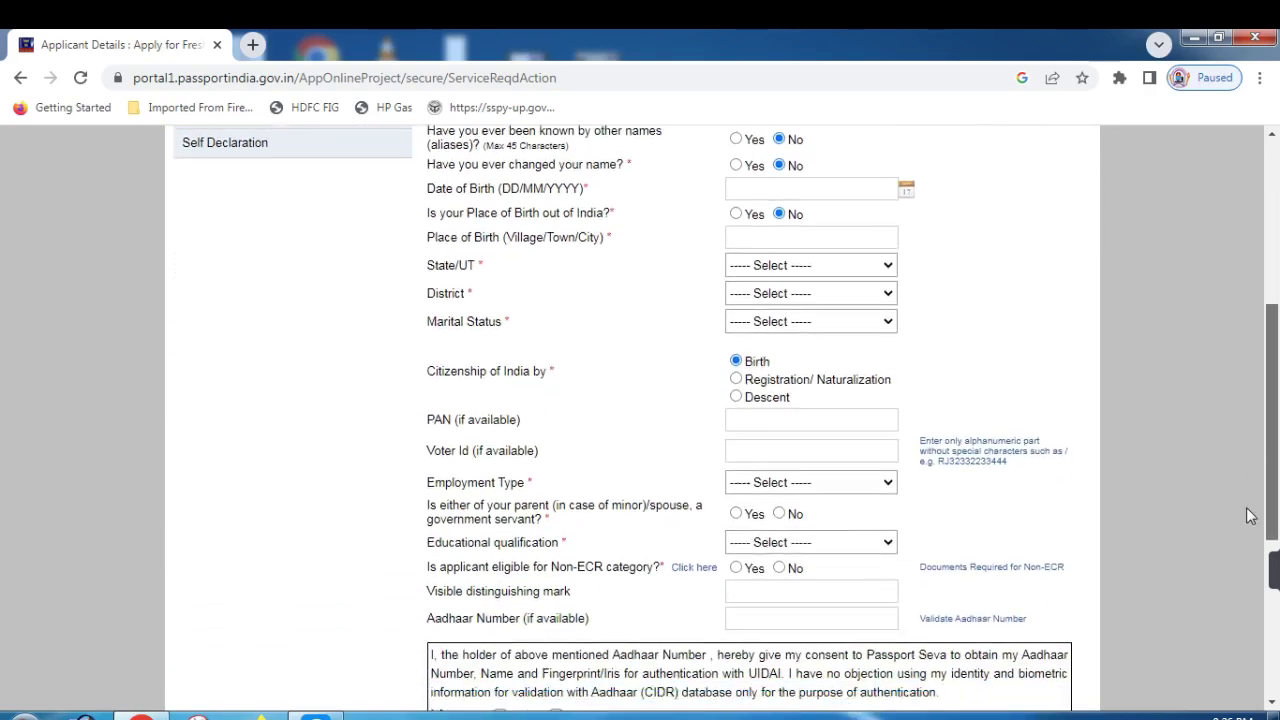
pyautogui.scroll(-1, 1250, 516)
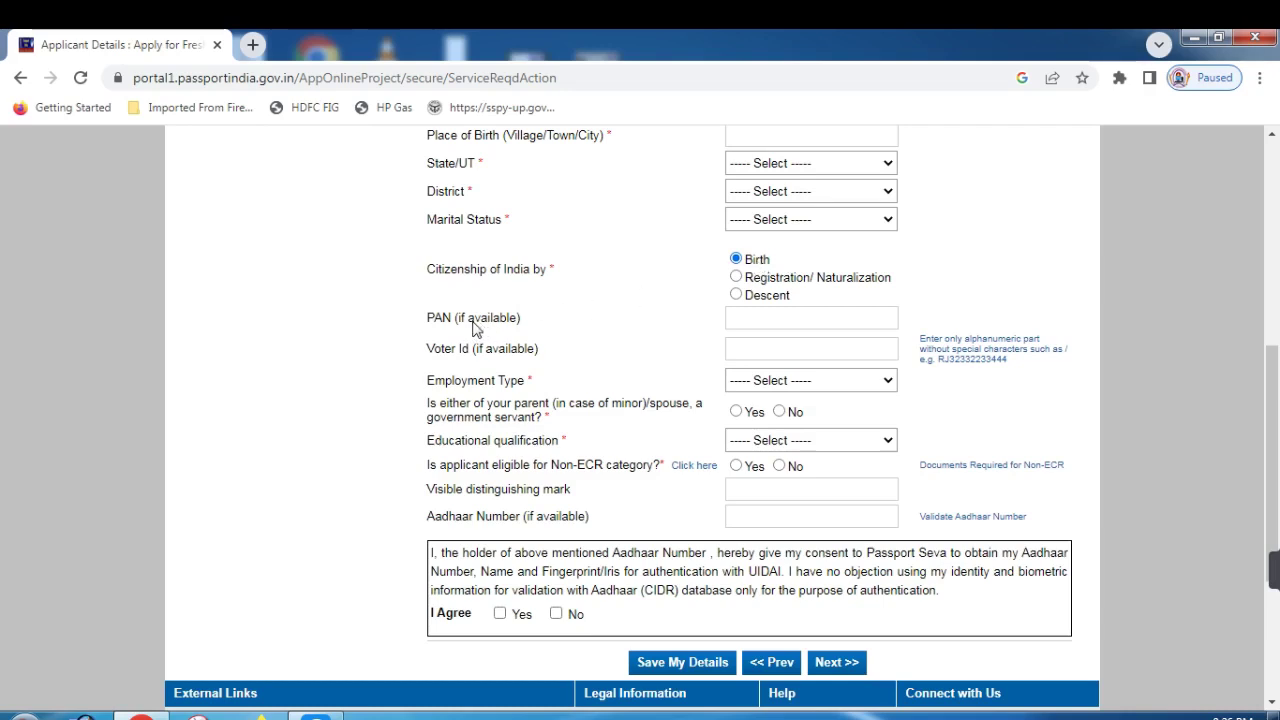
pyautogui.click(767, 319)
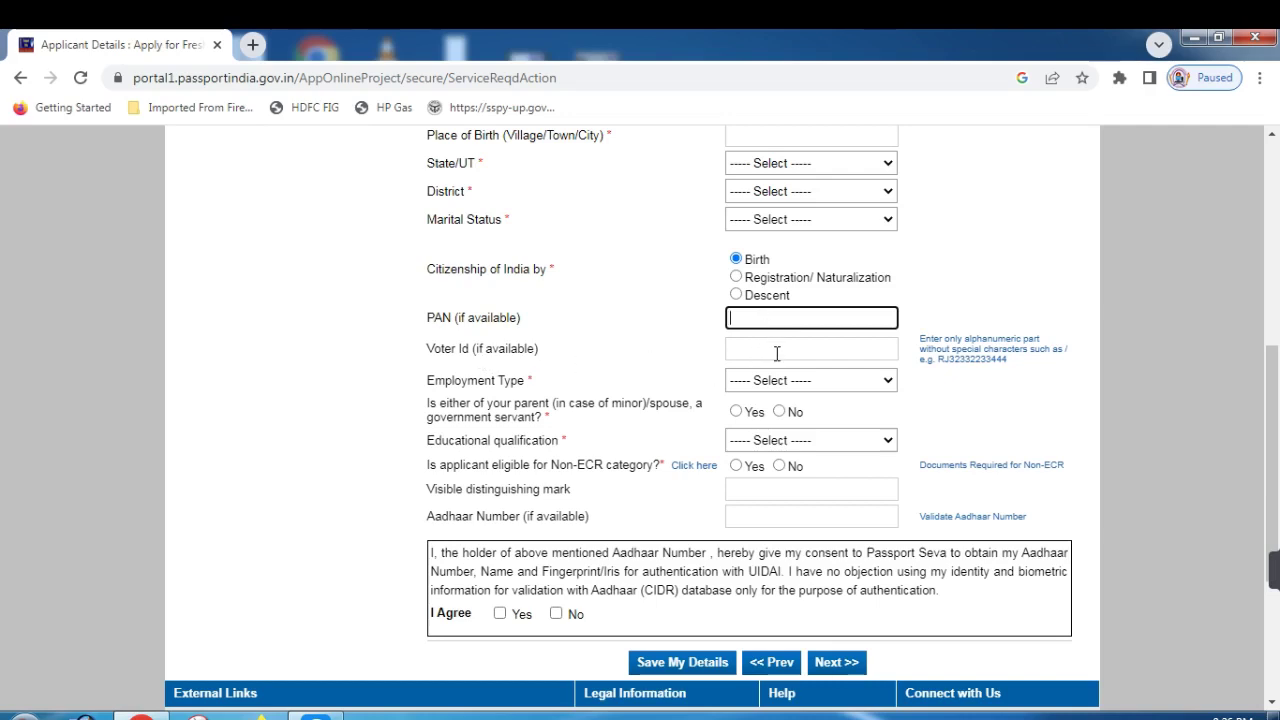
pyautogui.click(777, 351)
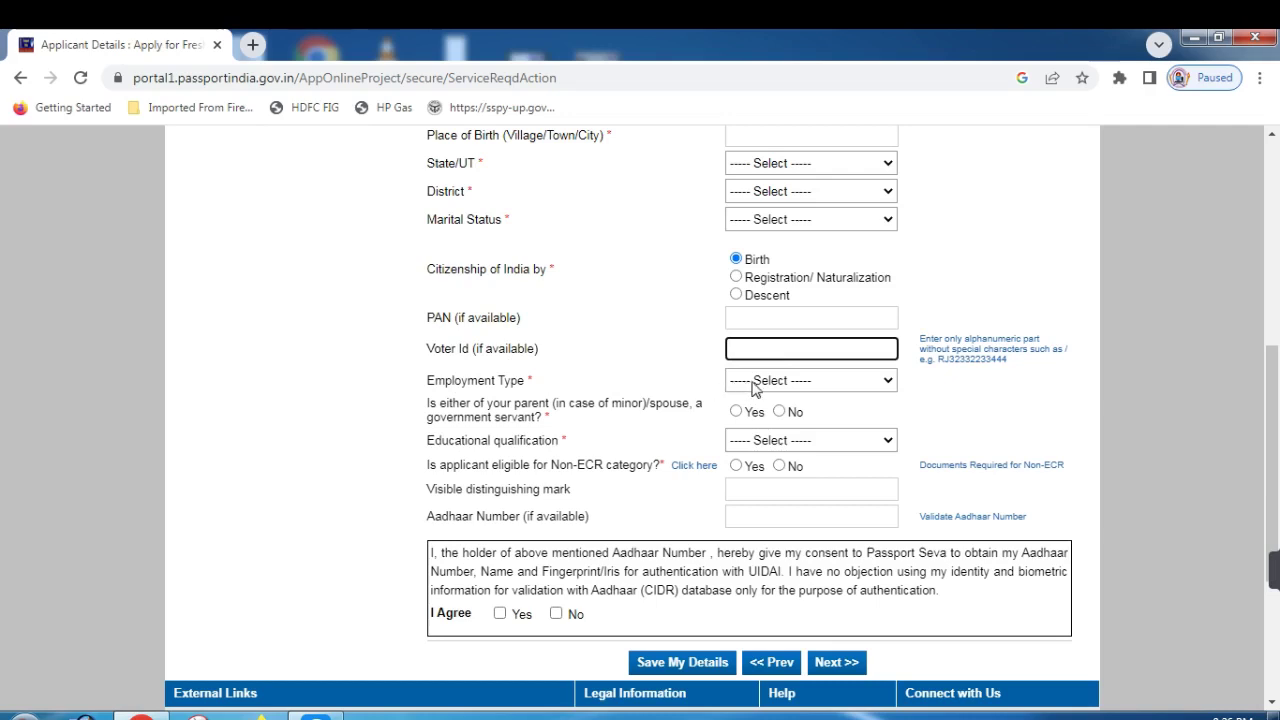
# Set the employment type to Not Employed and answer No to the parent or spouse government servant question.
pyautogui.click(753, 389)
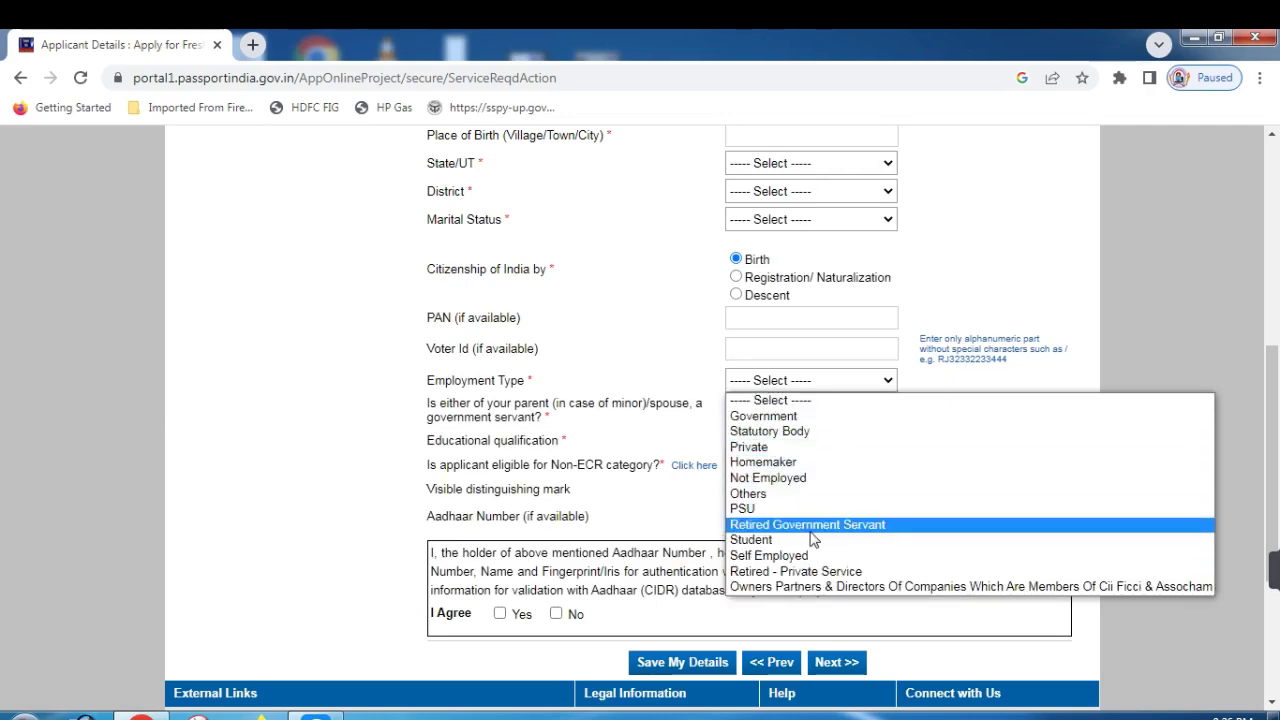
pyautogui.click(772, 484)
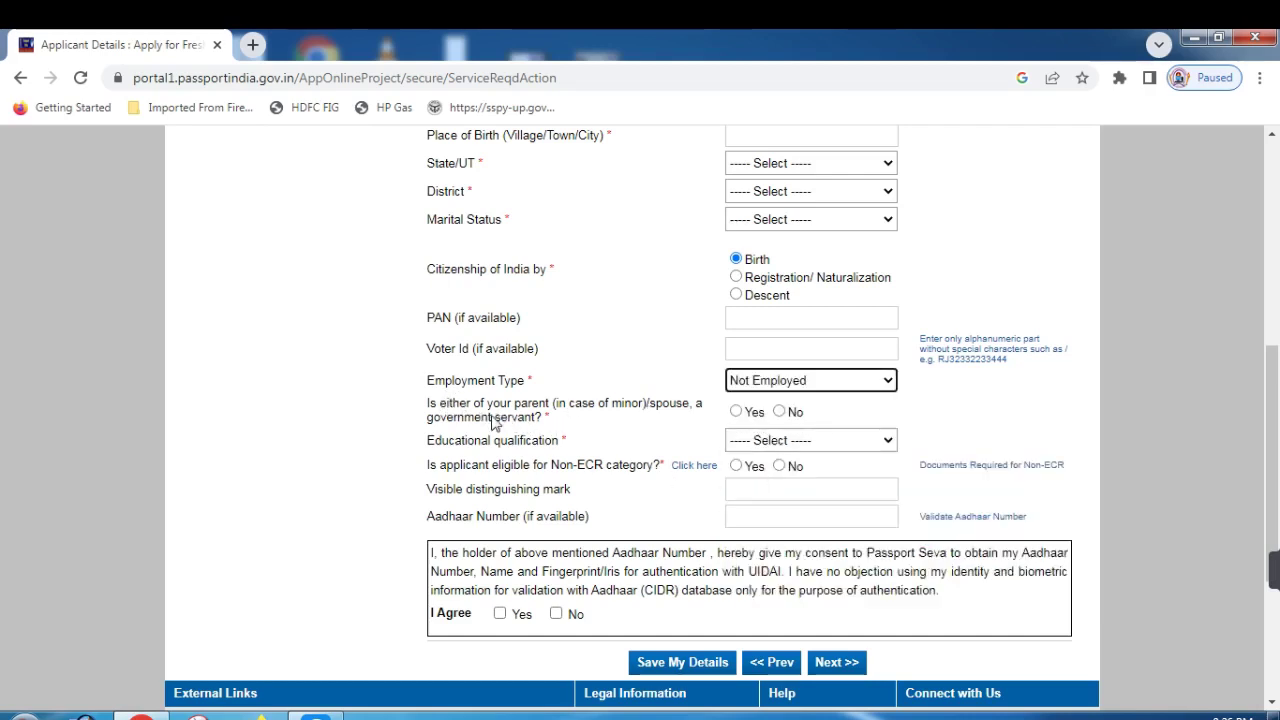
pyautogui.click(779, 412)
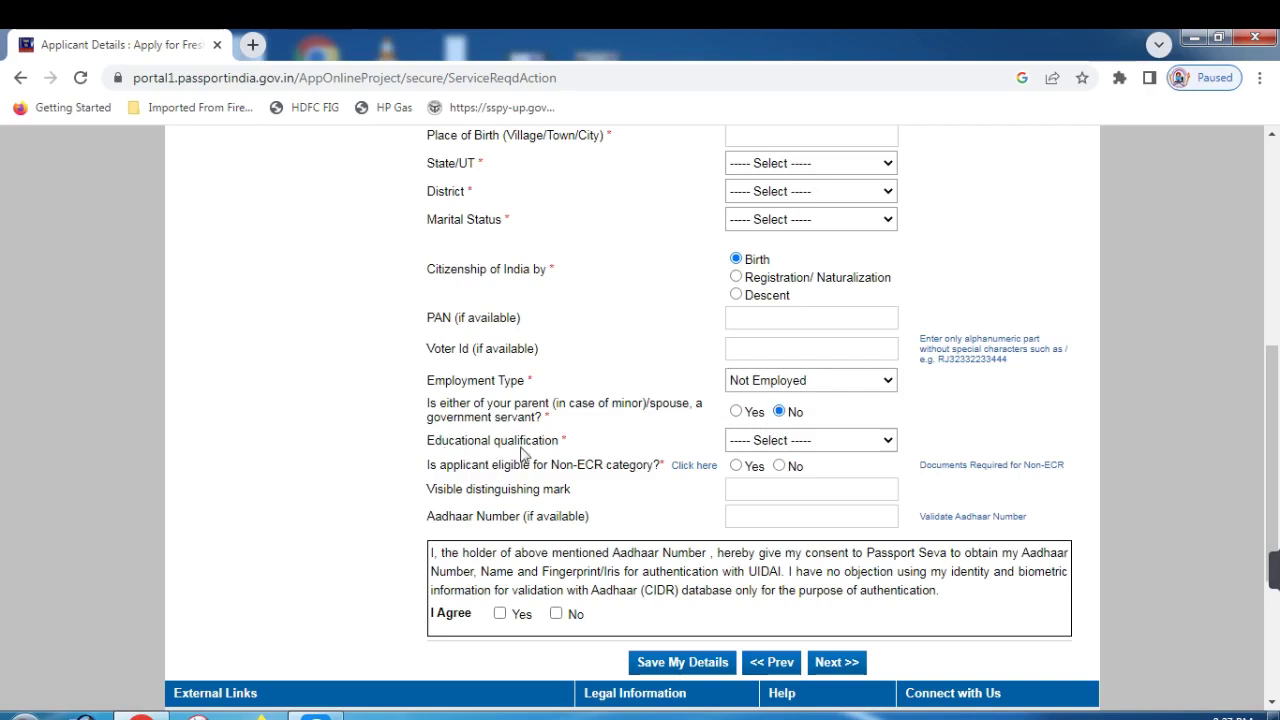
# Review the educational qualification options and the distinguishing mark and Aadhaar Number fields, then continue to the family details.
pyautogui.click(828, 445)
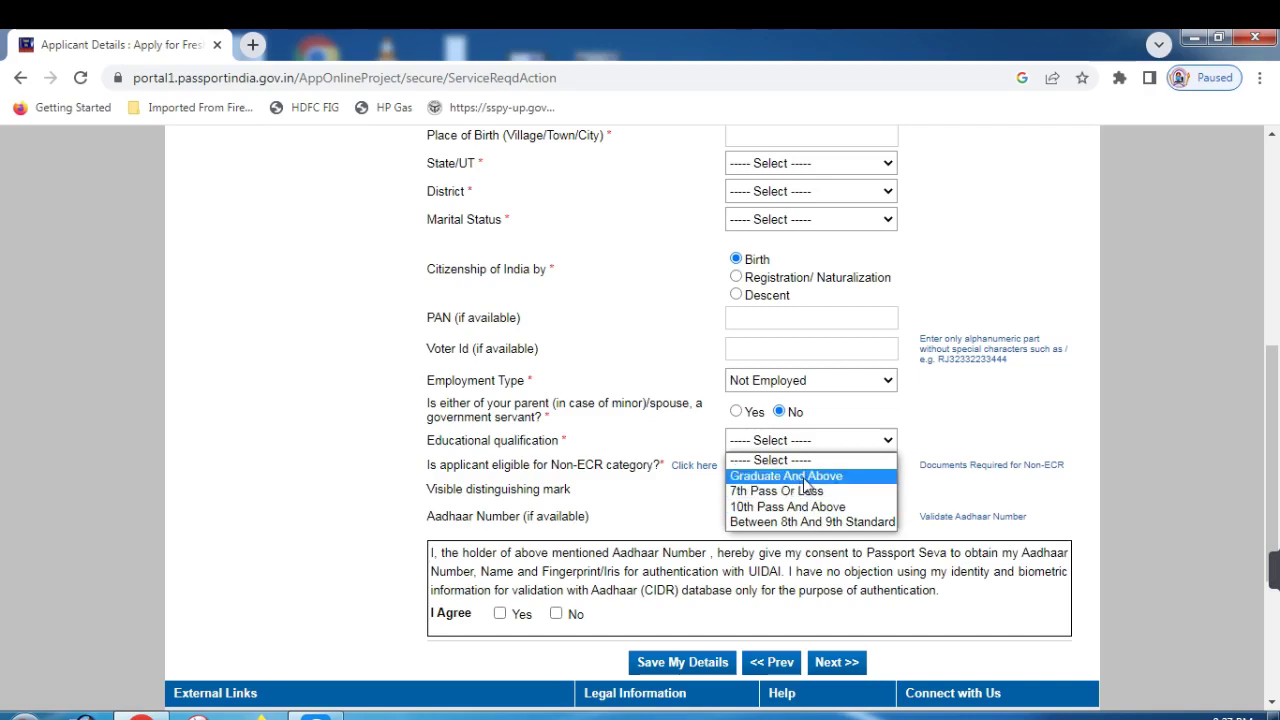
pyautogui.click(977, 436)
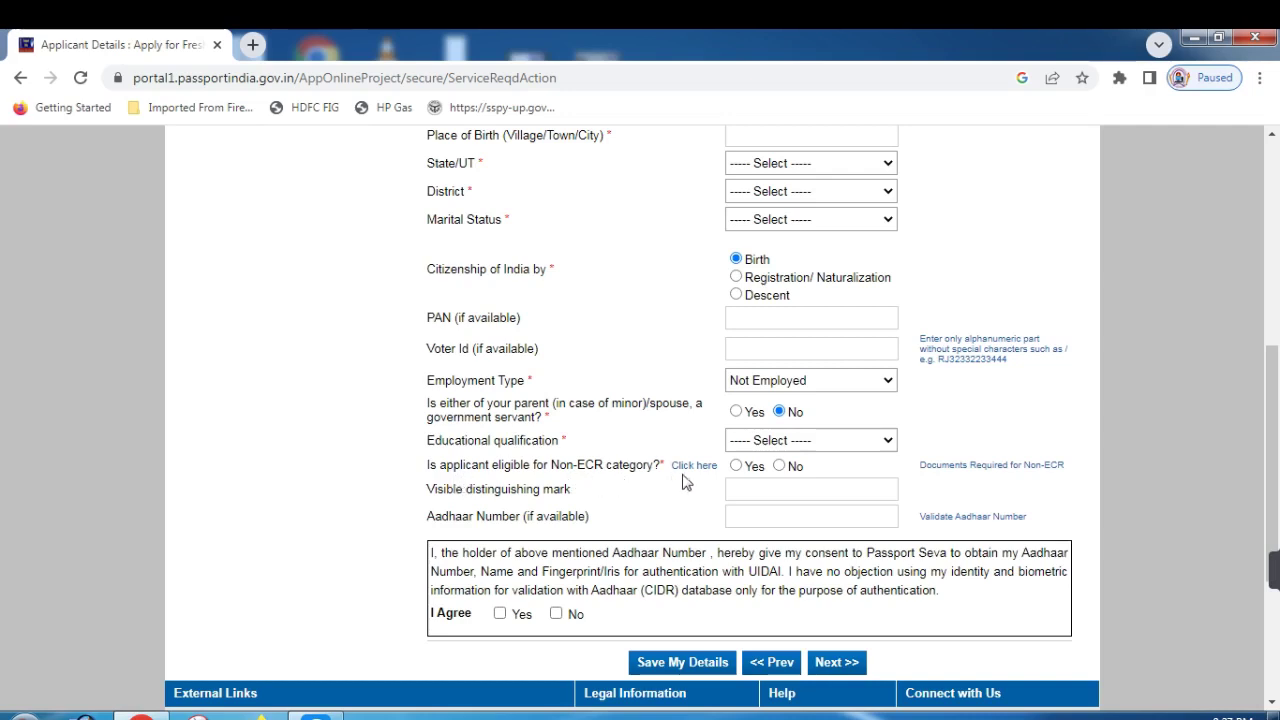
pyautogui.click(763, 497)
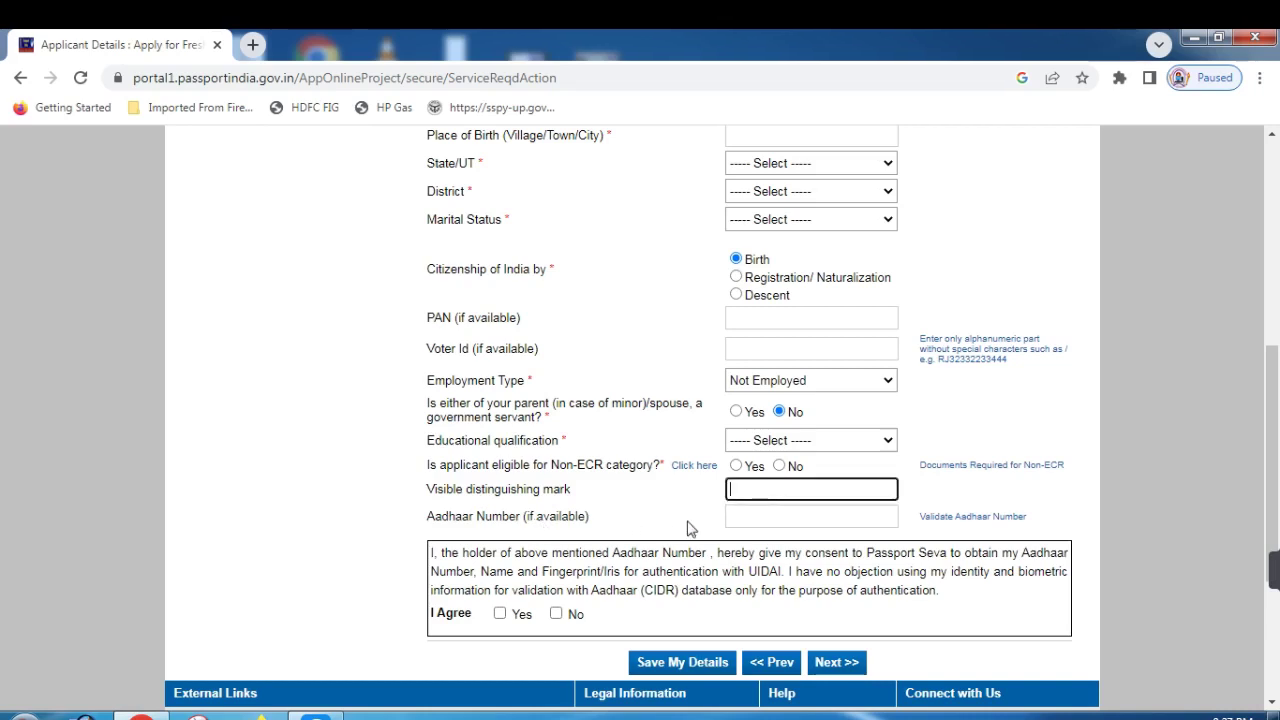
pyautogui.click(744, 522)
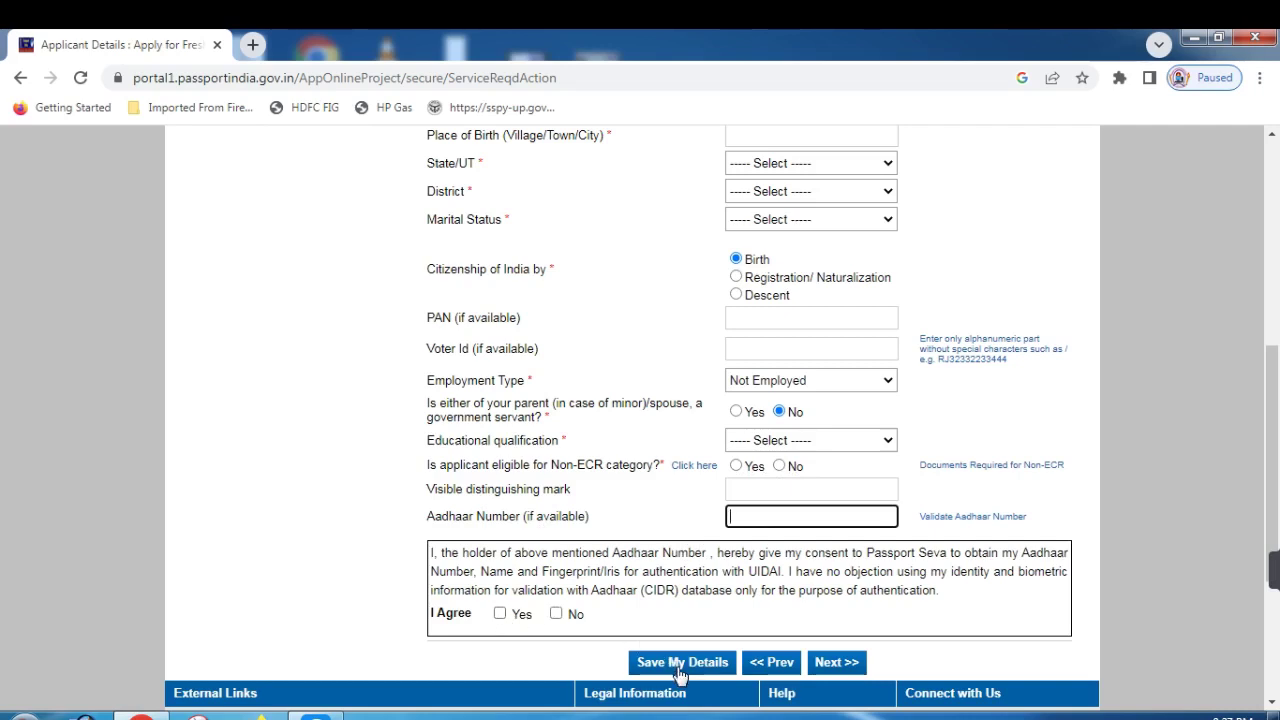
pyautogui.click(836, 664)
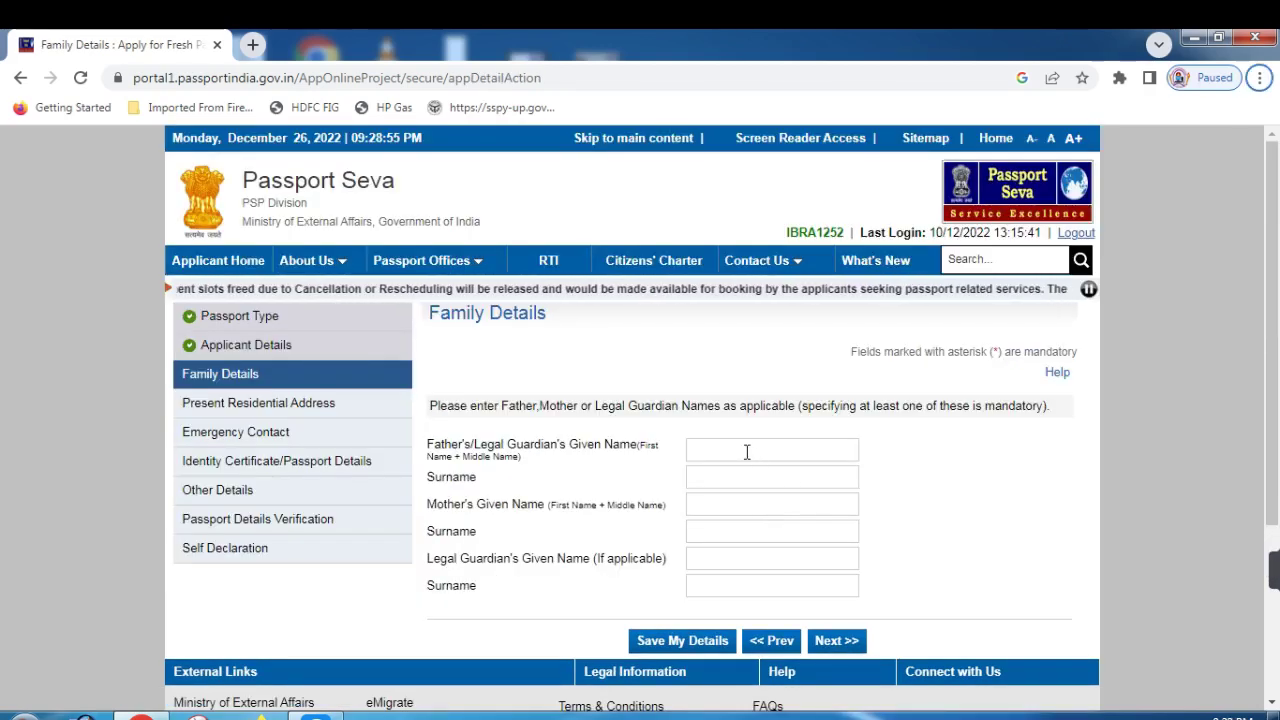
# Go through the father's, mother's and legal guardian's given name fields and proceed from the family details to the present residential address.
pyautogui.moveTo(428, 313); pyautogui.dragTo(563, 337)
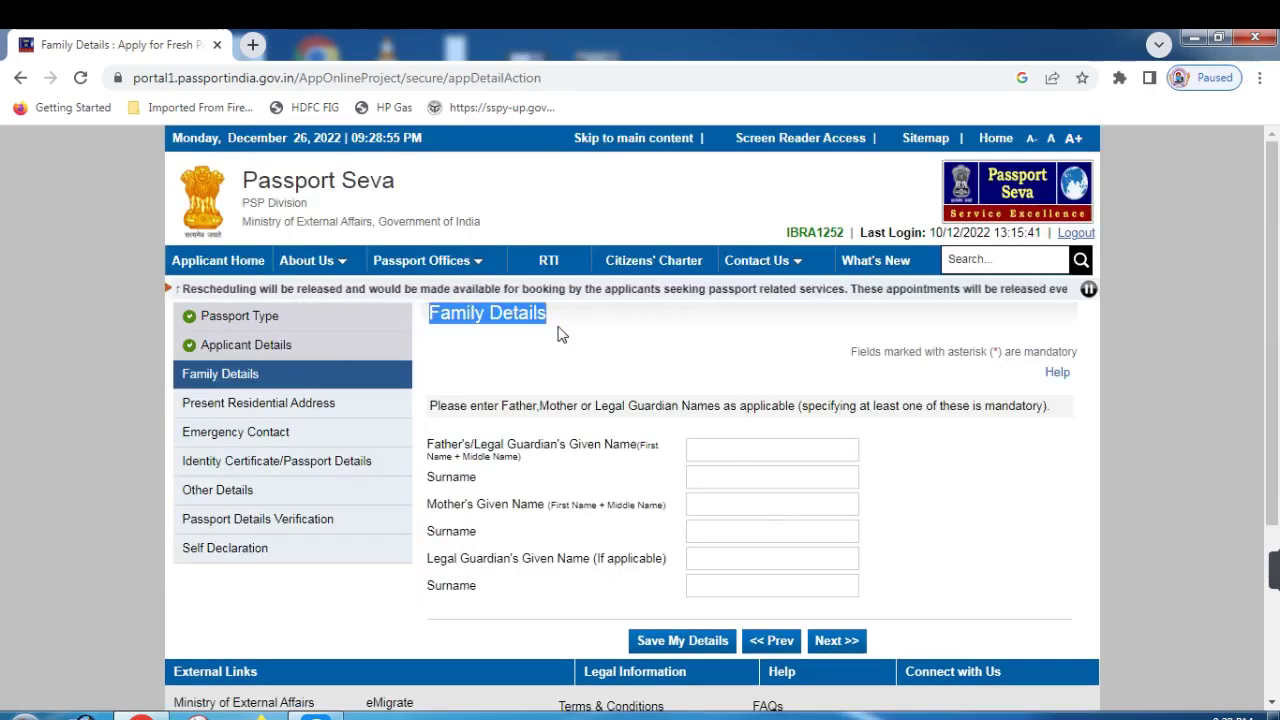
pyautogui.click(738, 453)
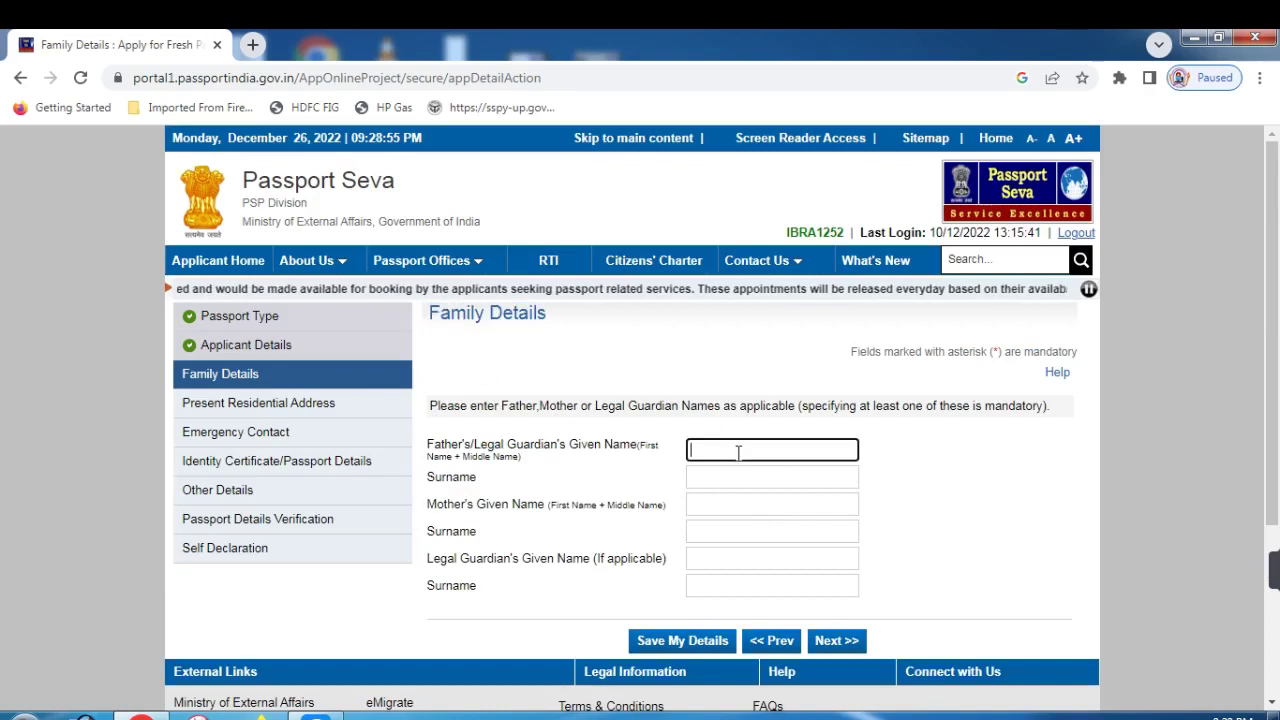
pyautogui.click(760, 507)
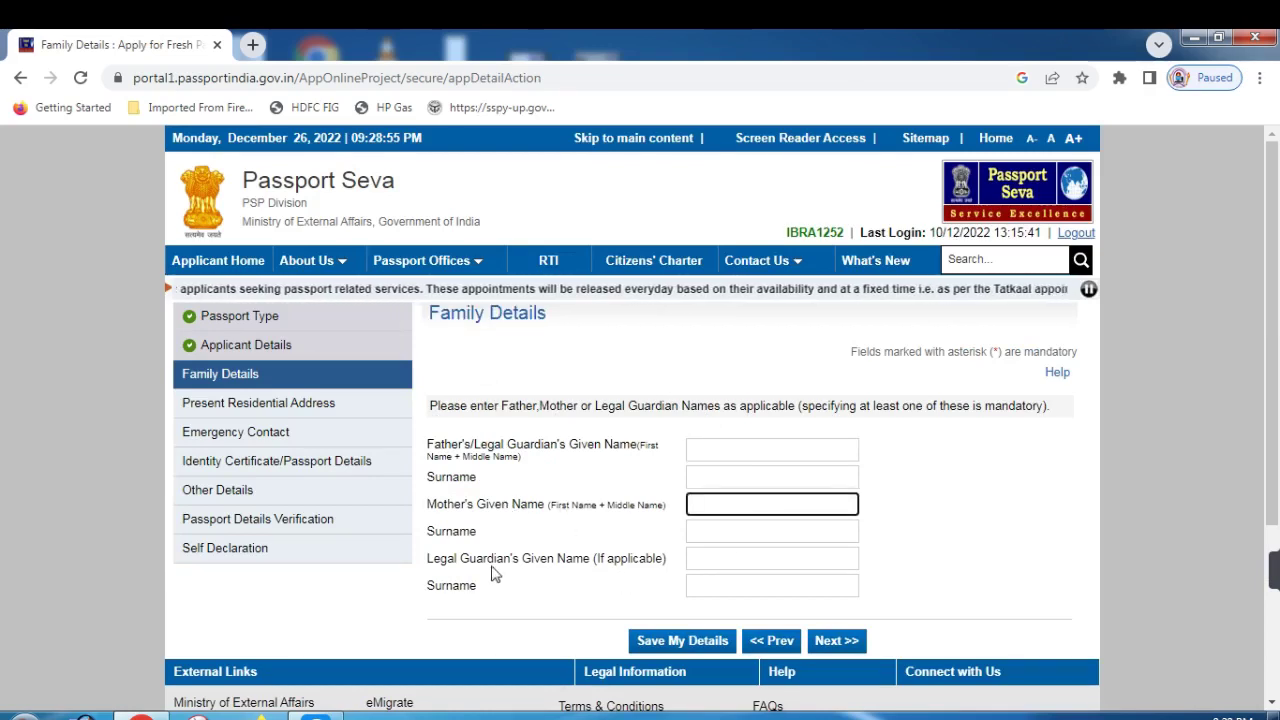
pyautogui.click(729, 562)
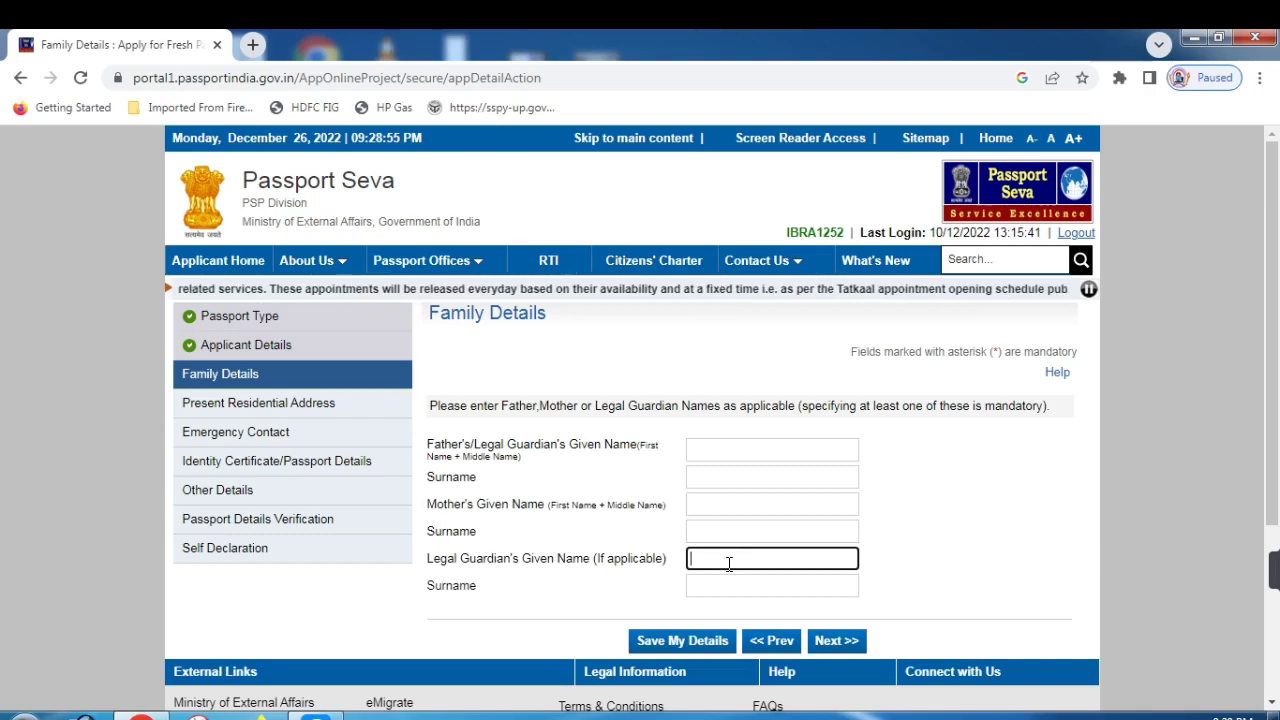
pyautogui.click(708, 645)
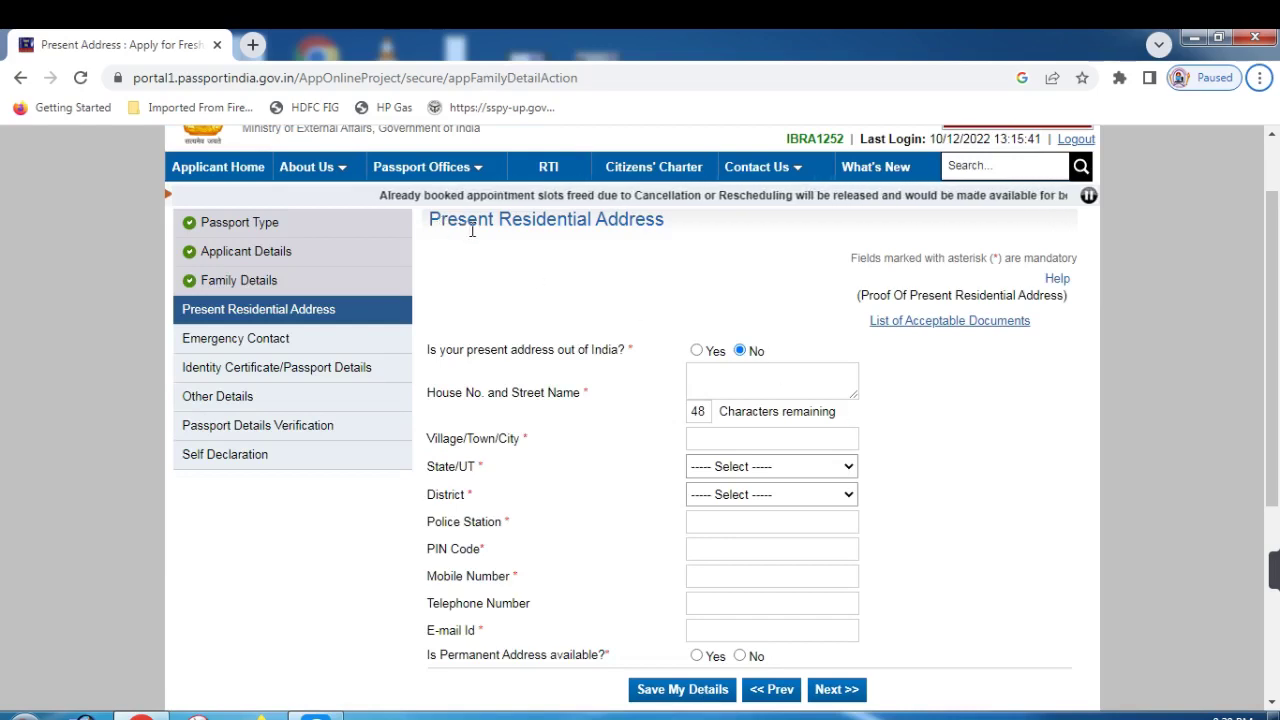
# Check the house and village fields of the present address, and set the state to Uttar Pradesh and the district to Sant Kabir Nagar.
pyautogui.click(752, 376)
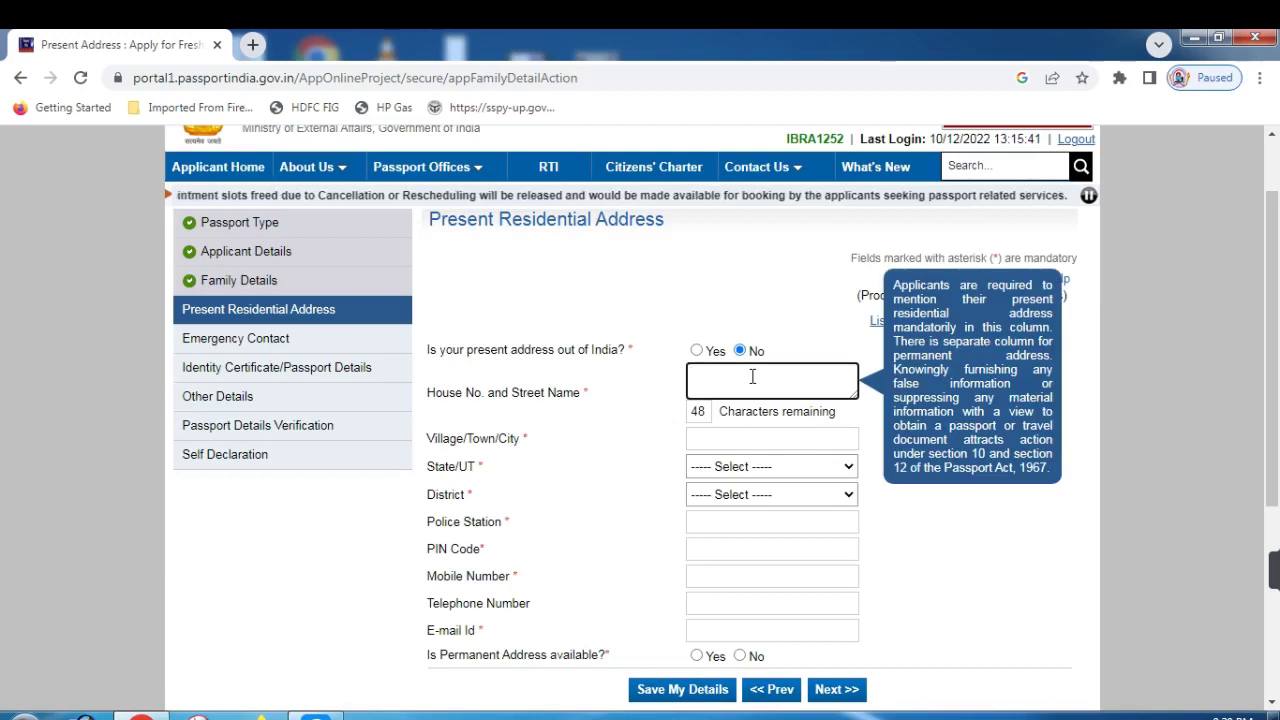
pyautogui.click(735, 437)
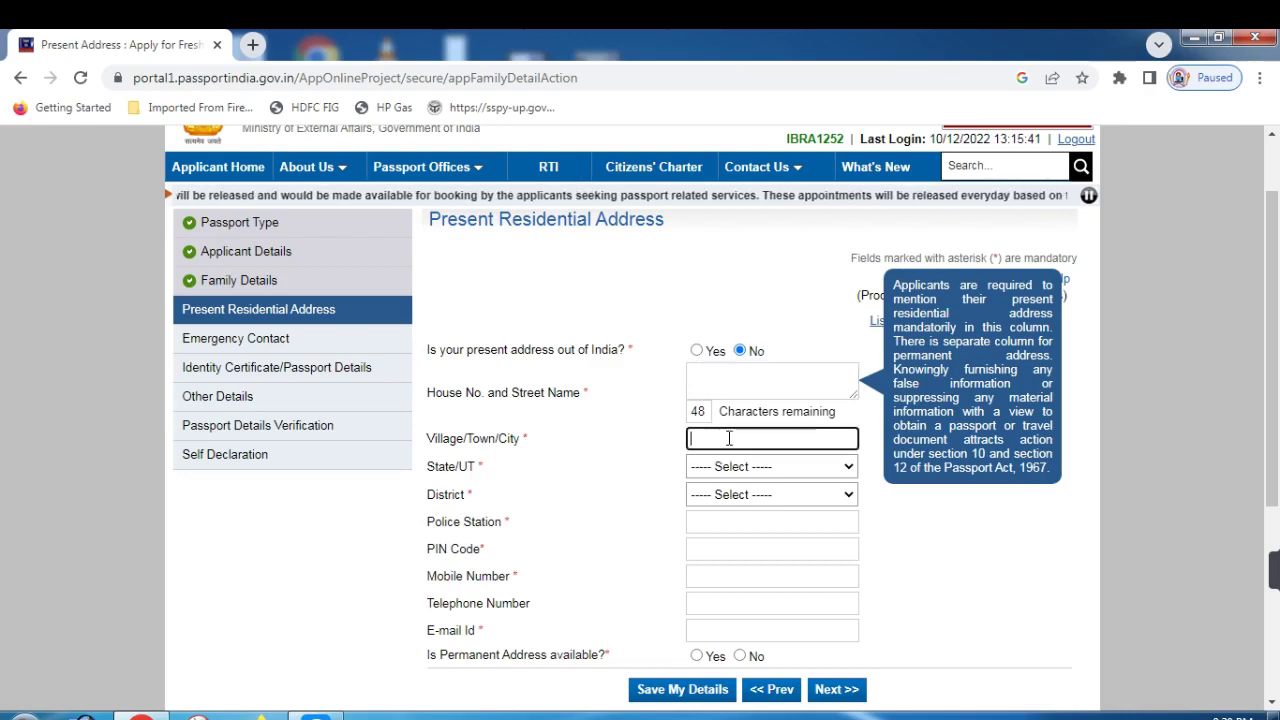
pyautogui.click(757, 468)
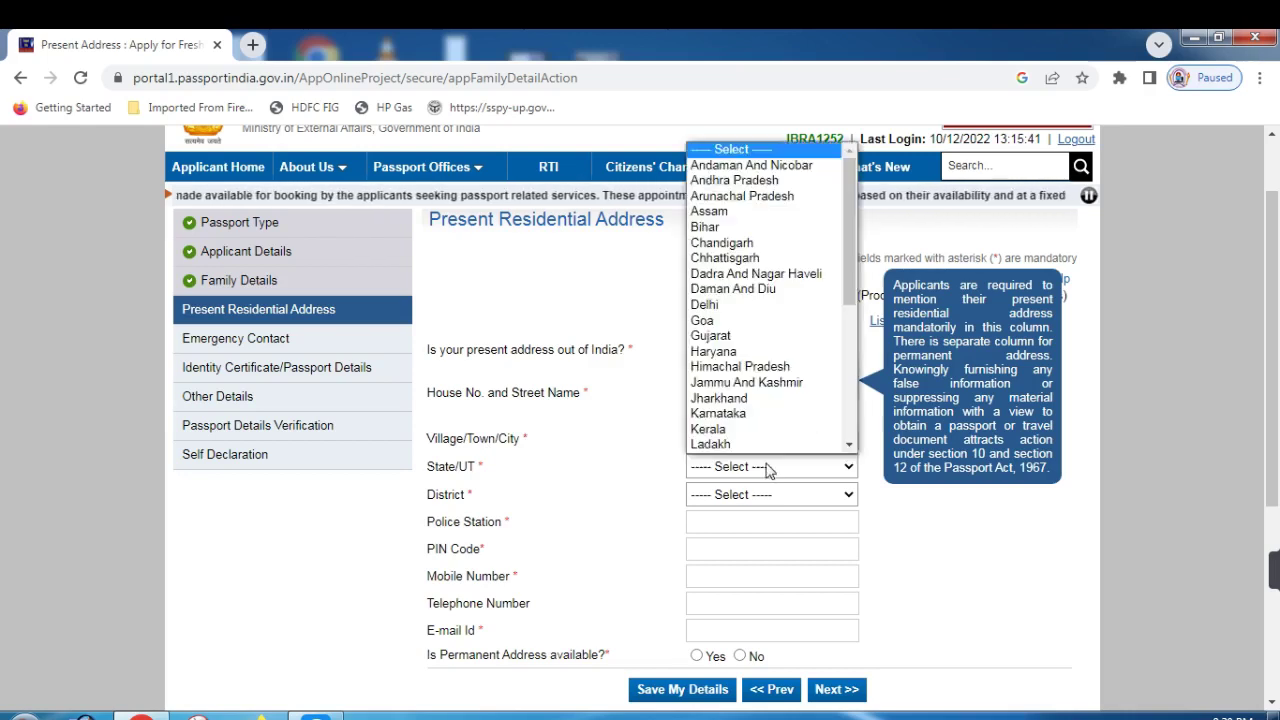
pyautogui.scroll(-3, 779, 414)
pyautogui.click(779, 414)
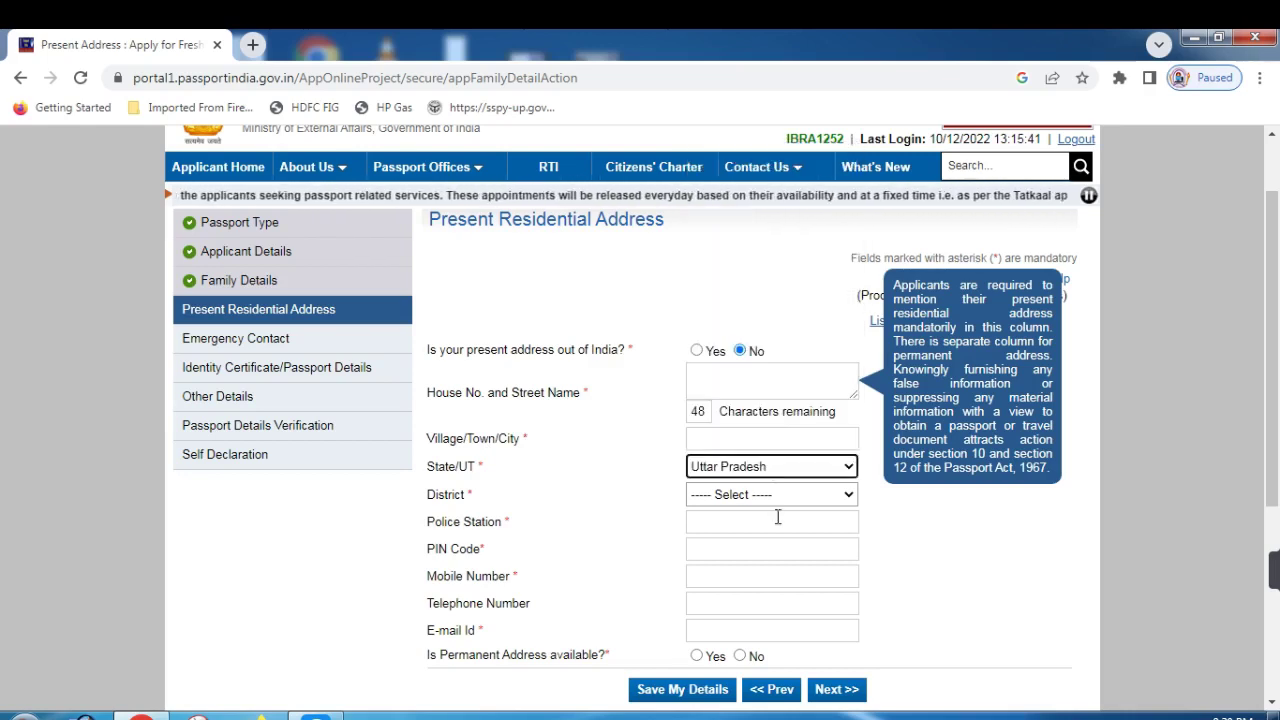
pyautogui.click(768, 496)
pyautogui.scroll(-5, 765, 400)
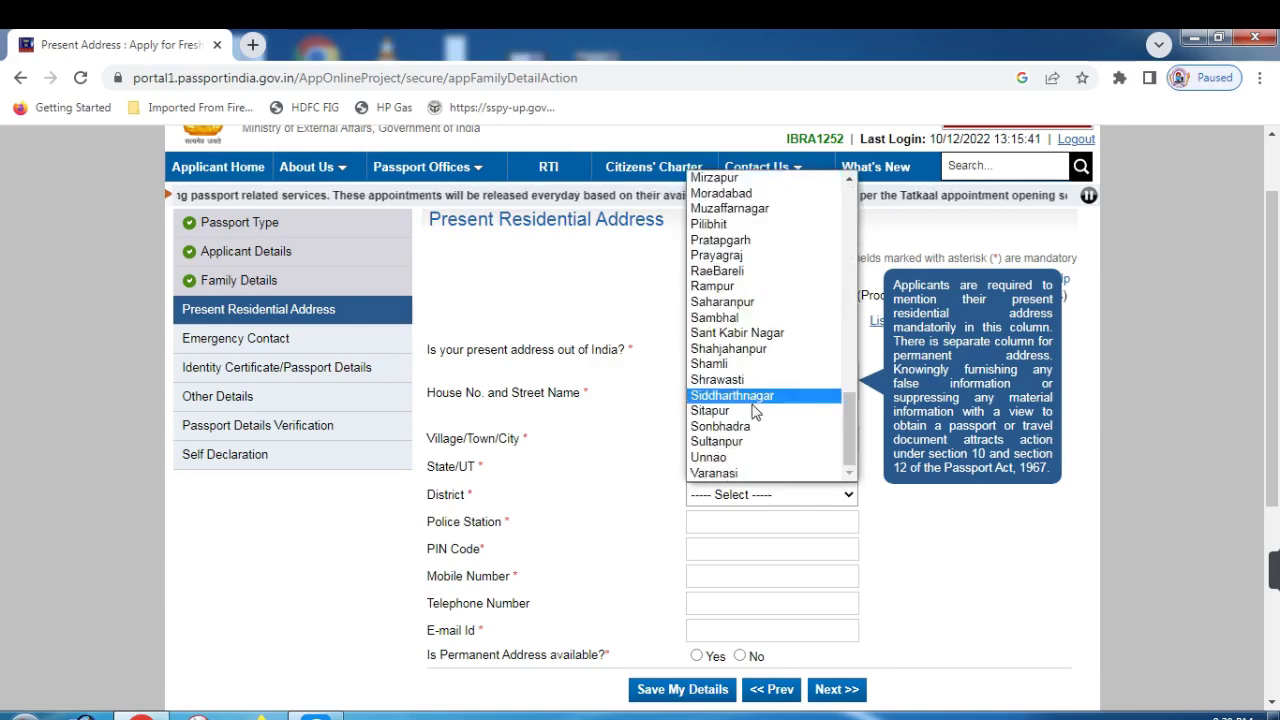
pyautogui.click(762, 332)
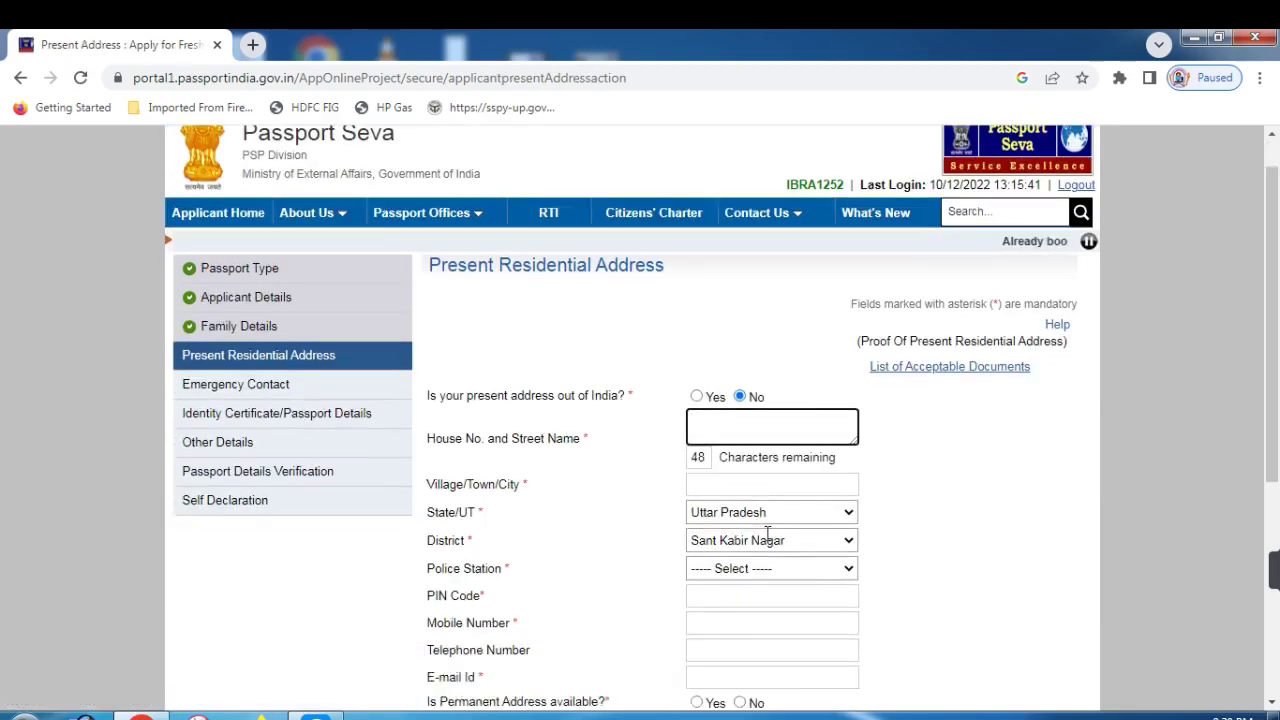
# Choose the KOTWALI KHALILABAD police station and fill in the PIN code, mobile number and e-mail ID of the present address.
pyautogui.scroll(-1, 700, 540)
pyautogui.click(758, 527)
pyautogui.click(778, 636)
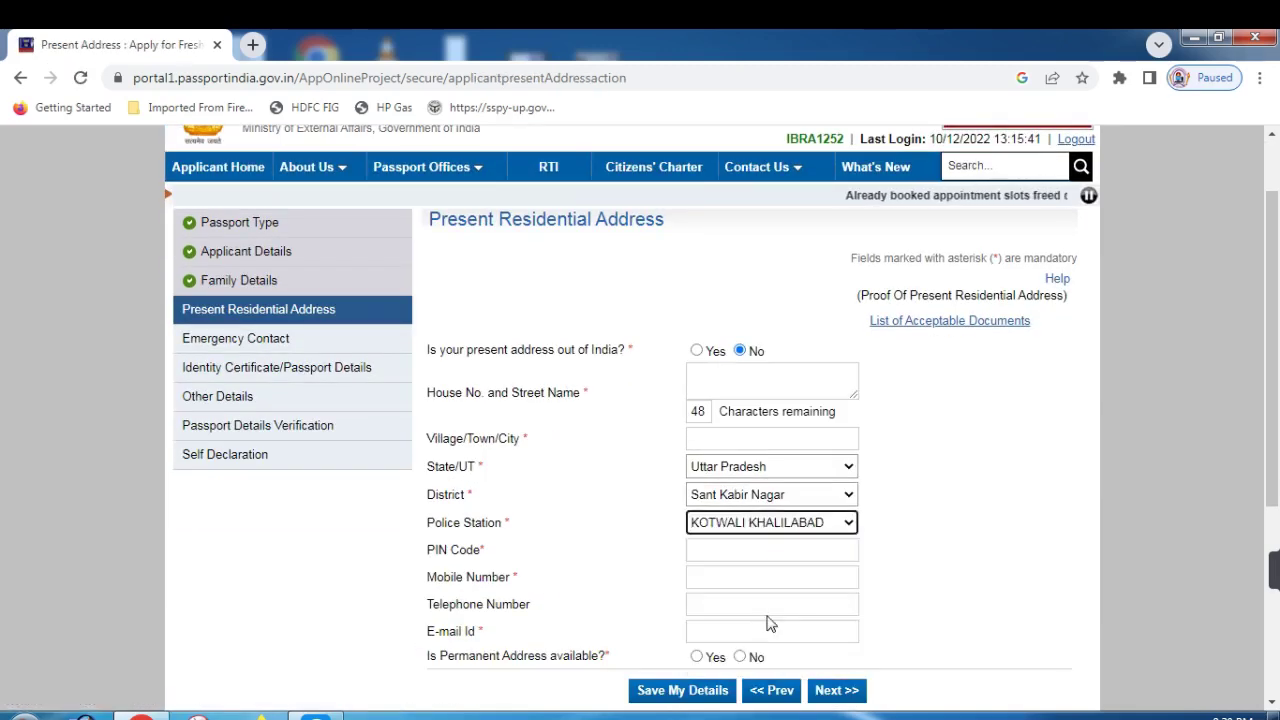
pyautogui.click(734, 552)
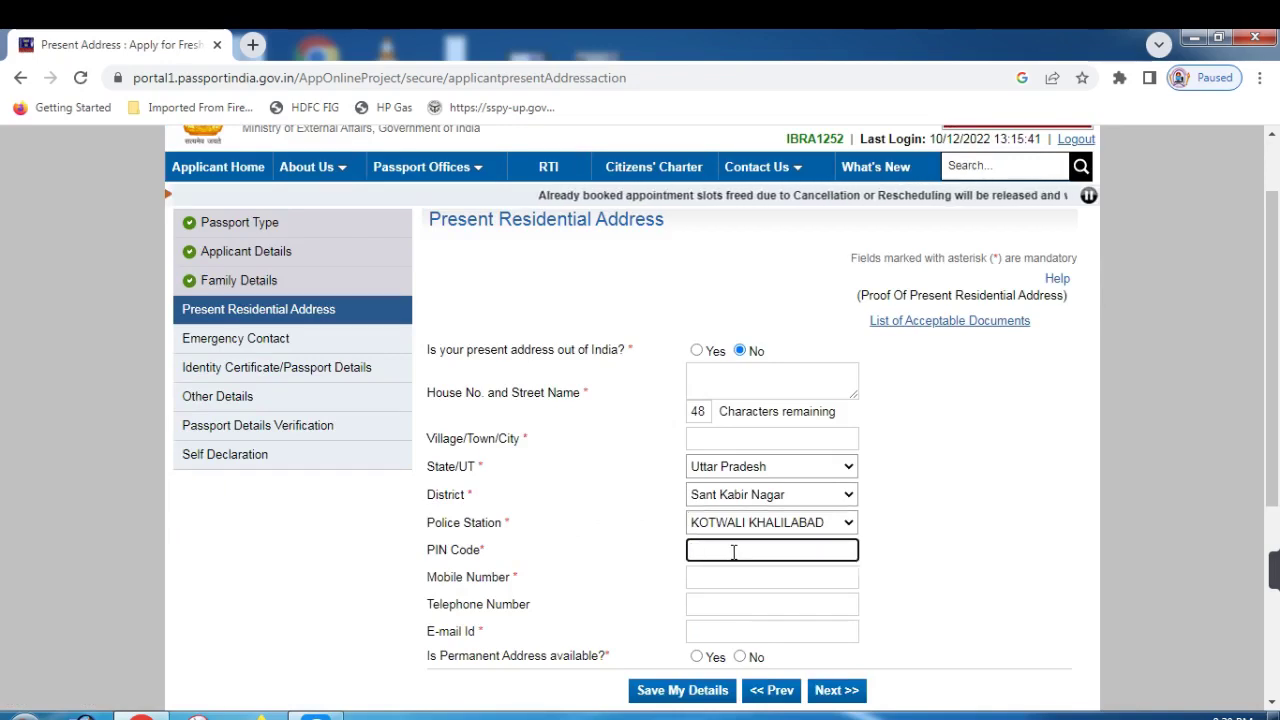
pyautogui.click(748, 577)
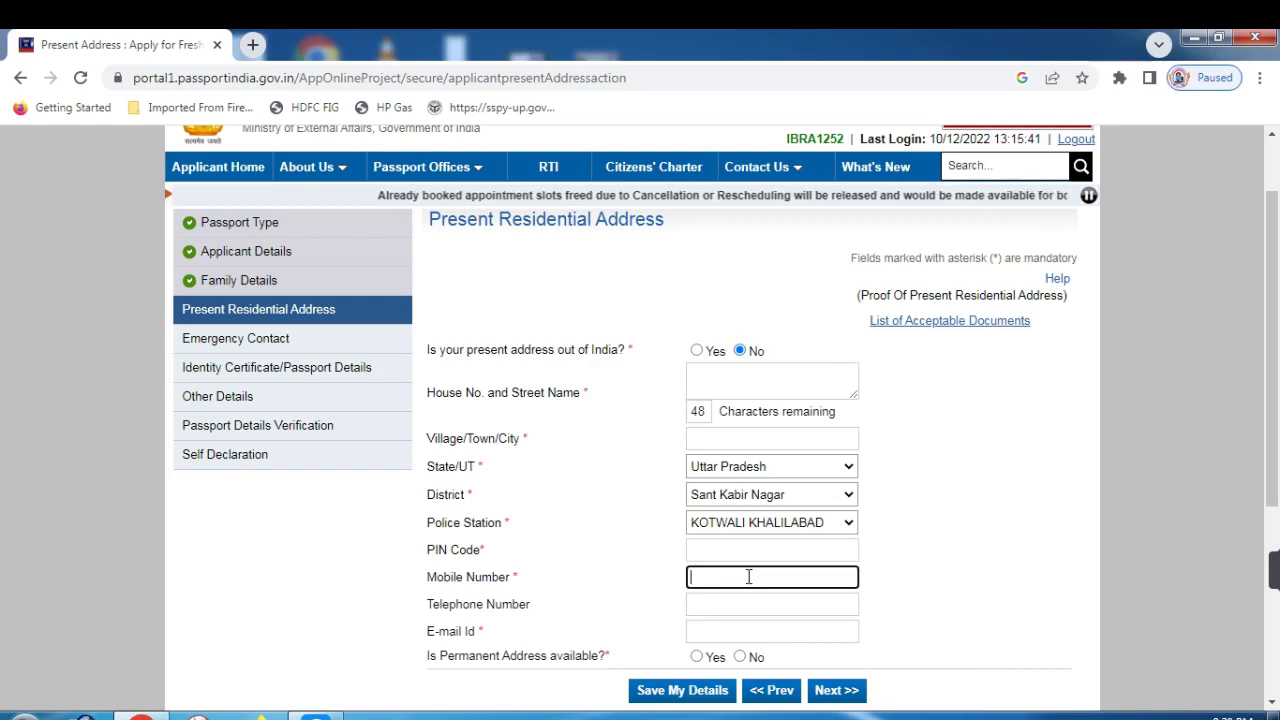
pyautogui.click(741, 631)
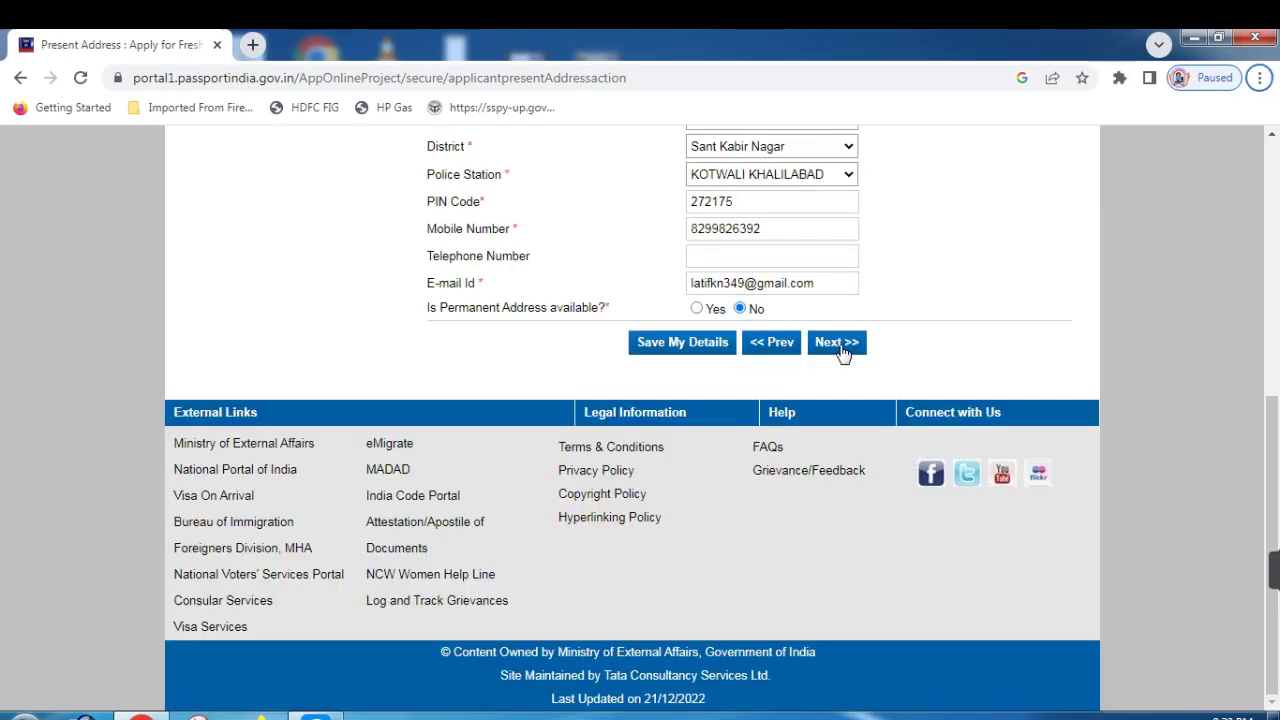
# Submit the present address, accept the SMS updates and RPO notices, and place the cursor in the emergency contact's mobile number field.
pyautogui.click(837, 342)
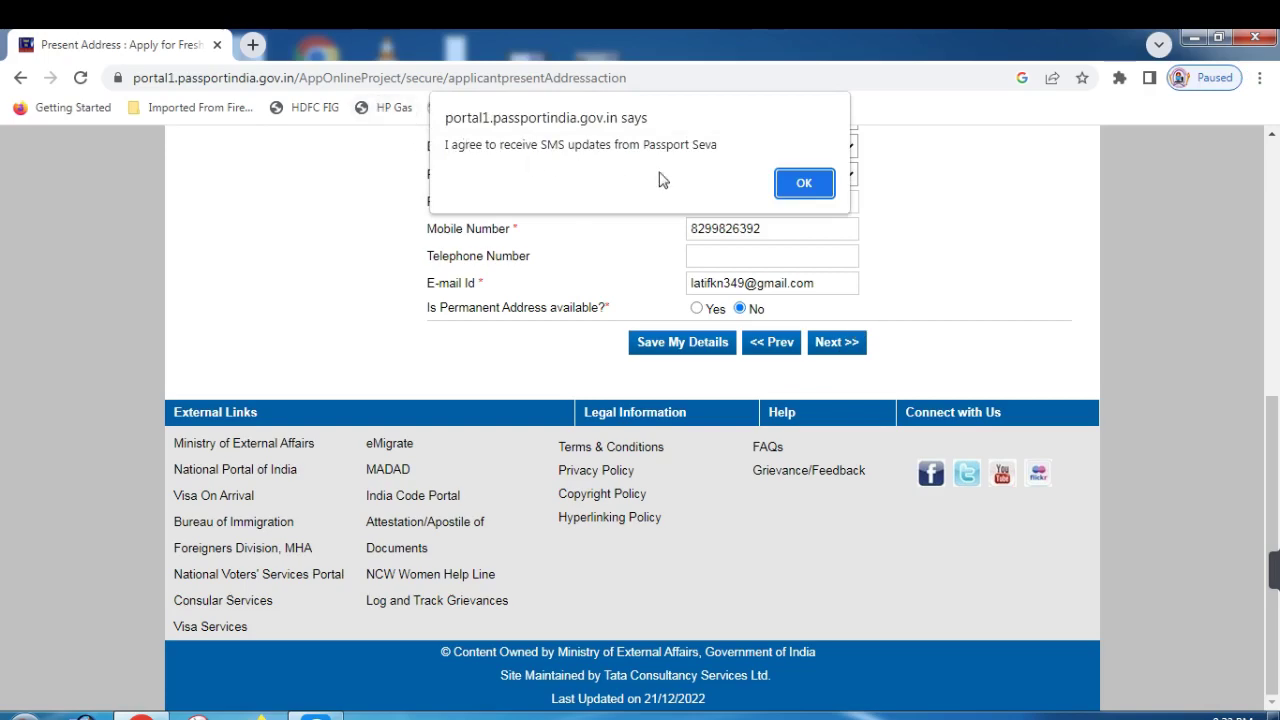
pyautogui.click(800, 186)
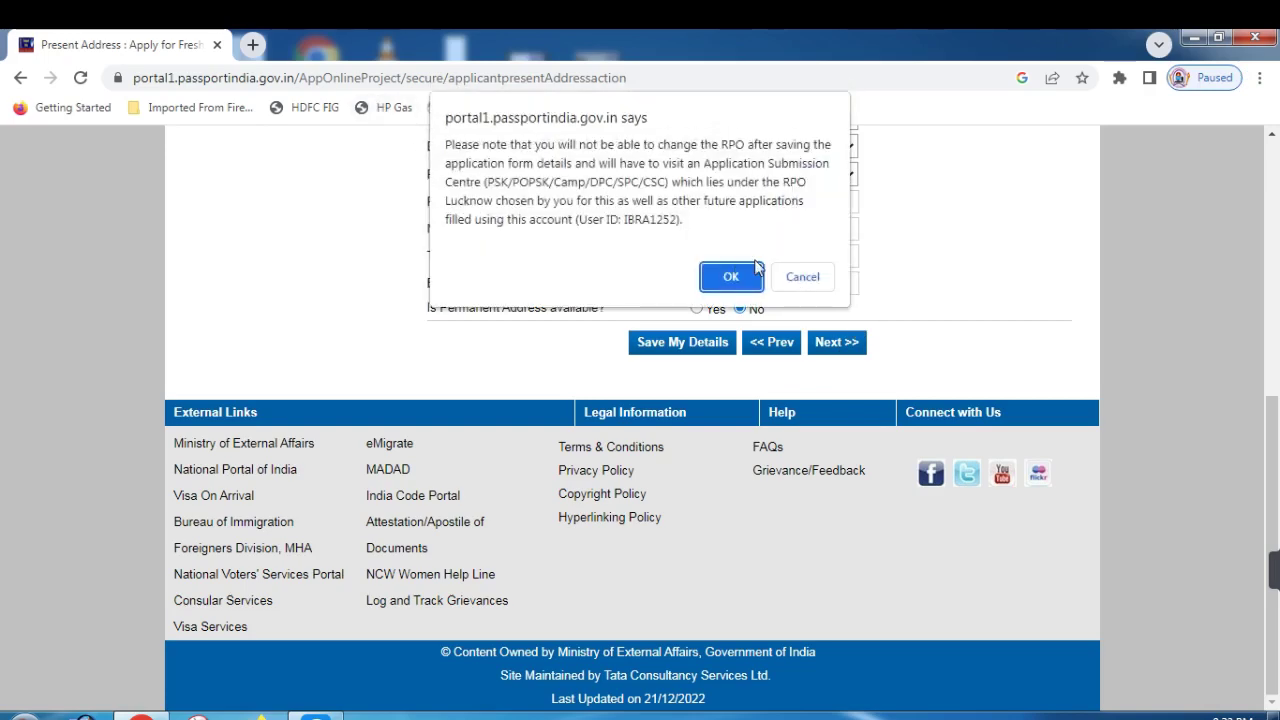
pyautogui.click(717, 284)
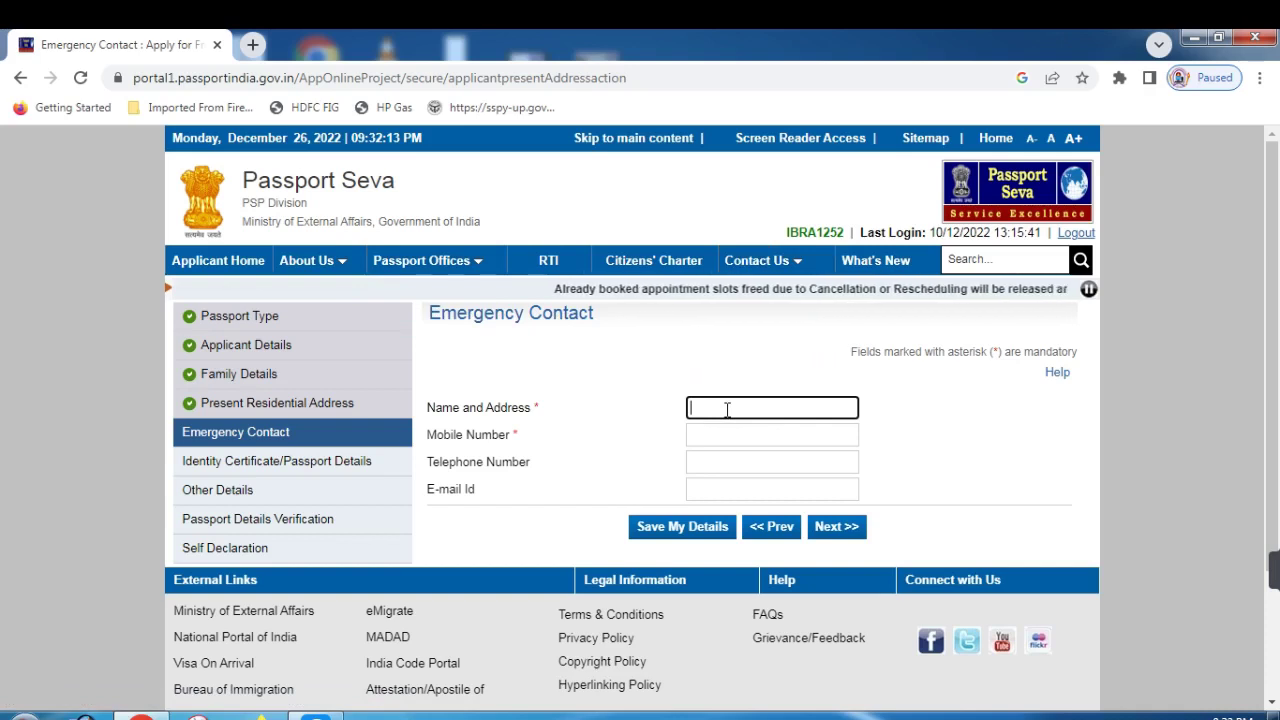
pyautogui.click(742, 434)
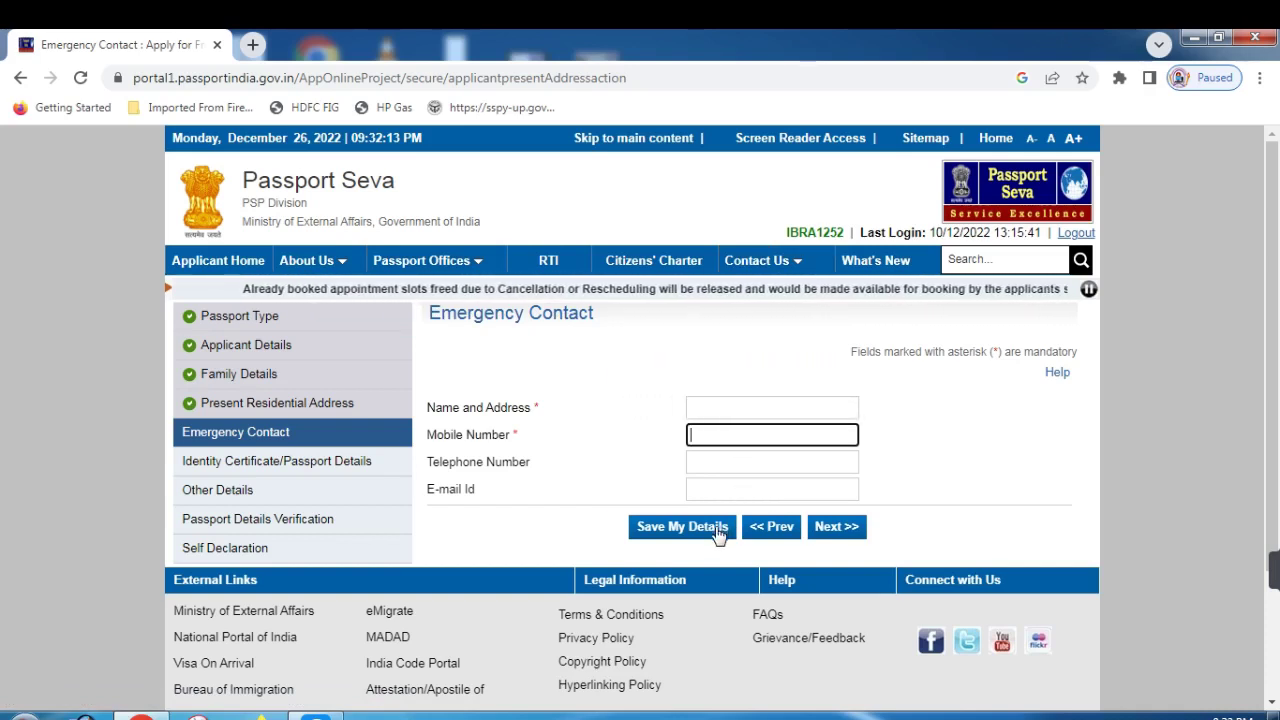
# Proceed from the emergency contact, then select Details Not Available for the diplomatic/official passport and No for applied but not issued, and continue.
pyautogui.click(851, 533)
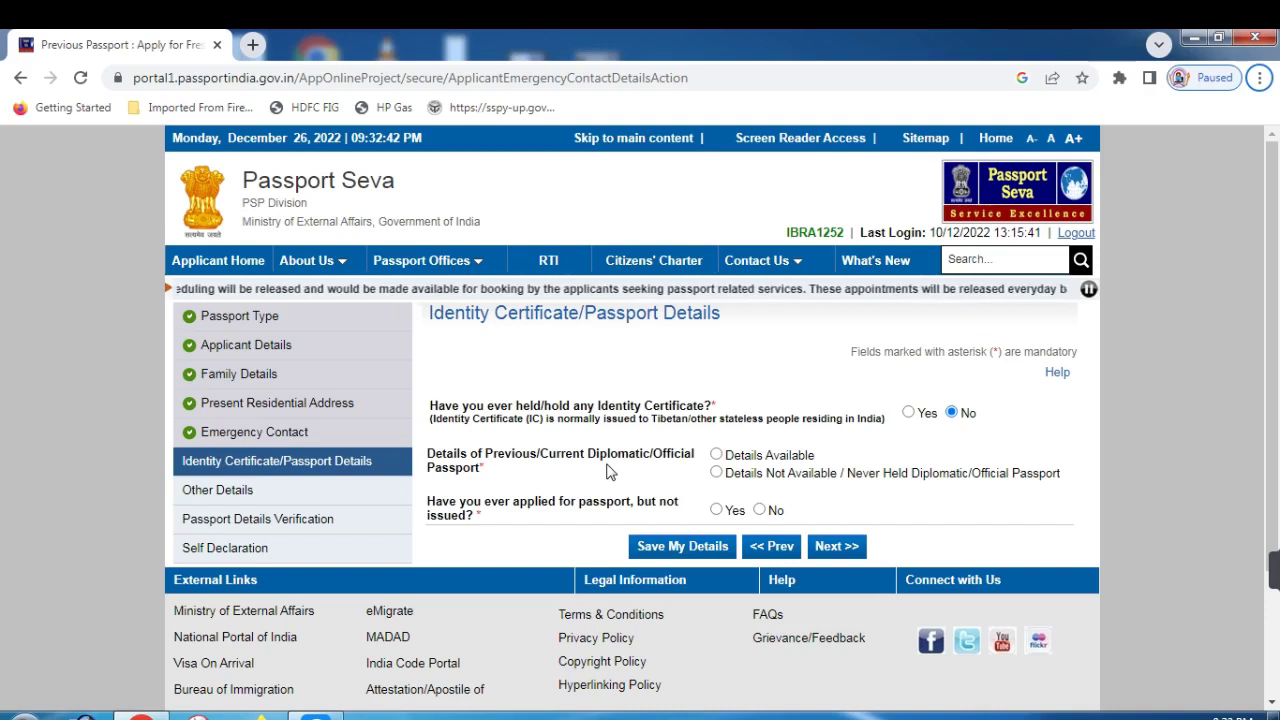
pyautogui.click(717, 474)
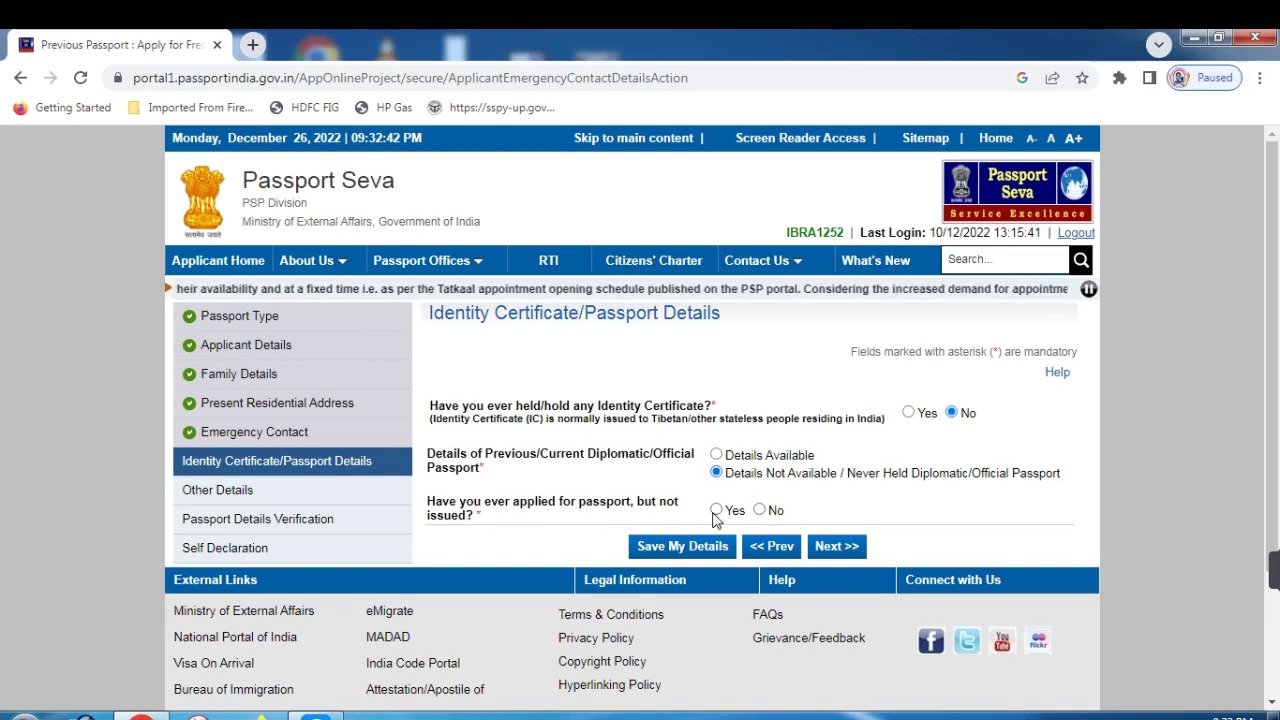
pyautogui.click(760, 510)
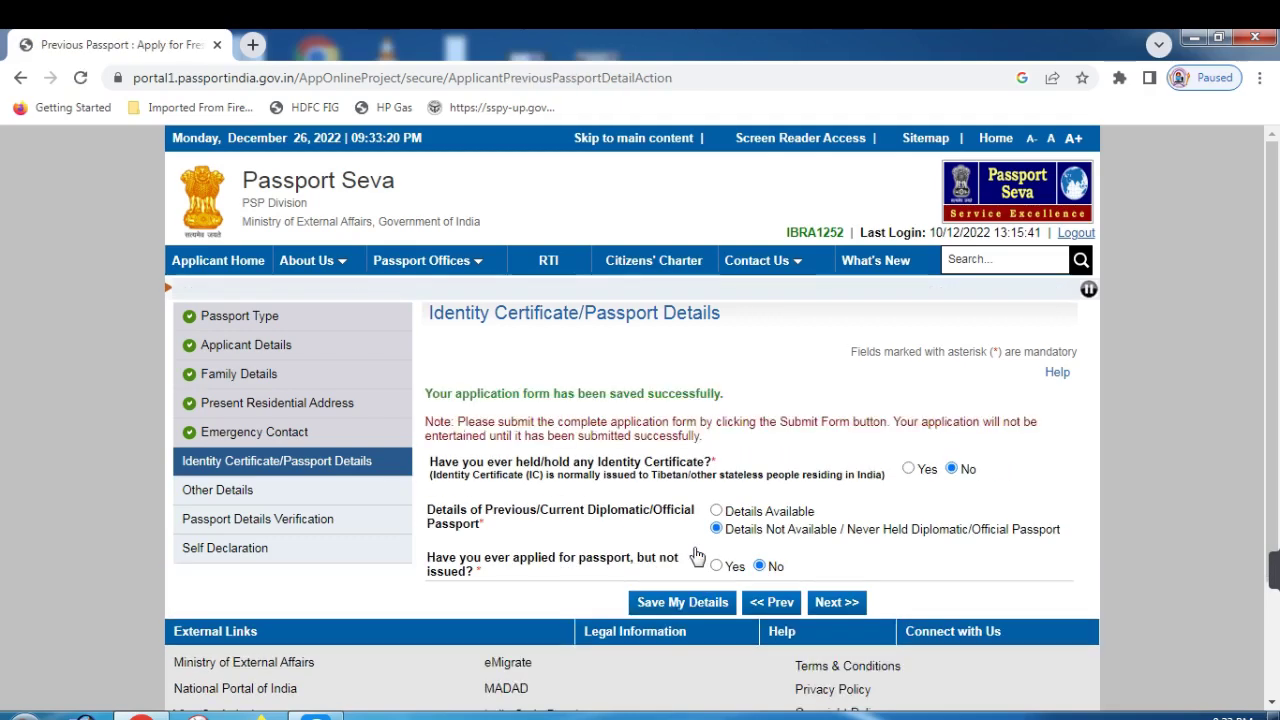
pyautogui.click(838, 604)
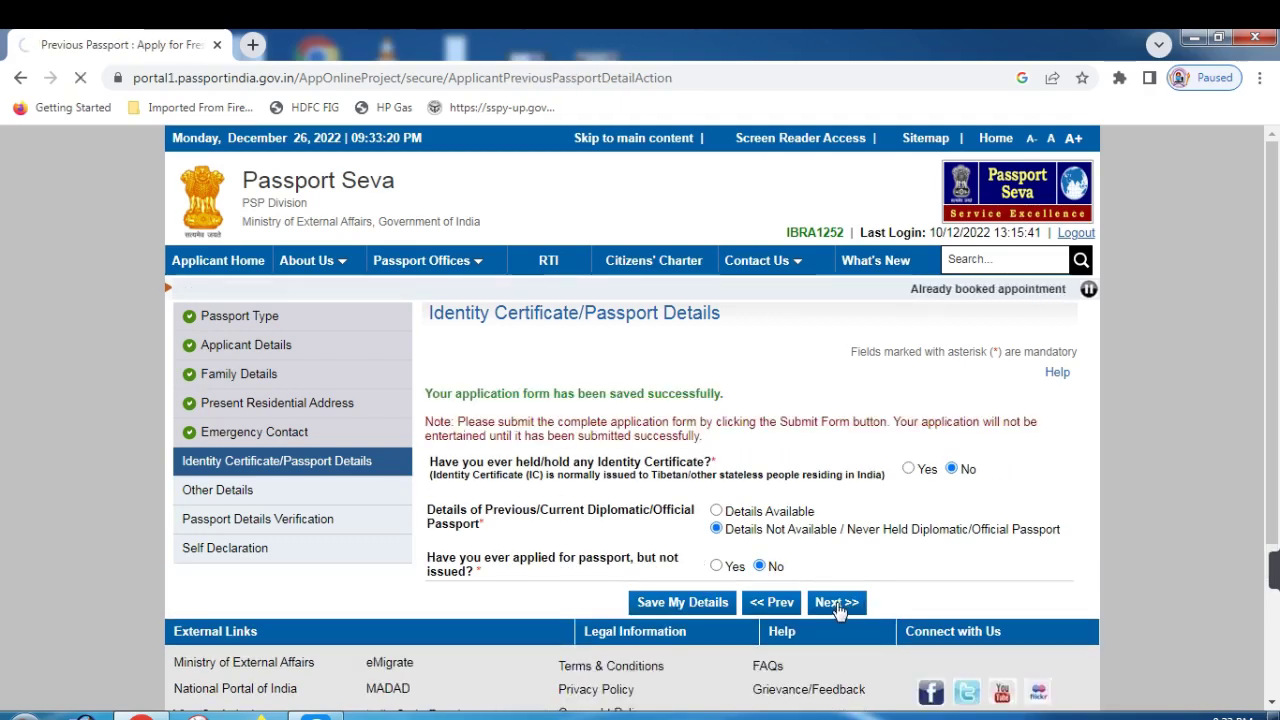
# Answer No to all criminal proceedings, conviction, refusal, foreign citizenship and emergency certificate questions in Other Details, save them and continue.
pyautogui.scroll(-1, 870, 558)
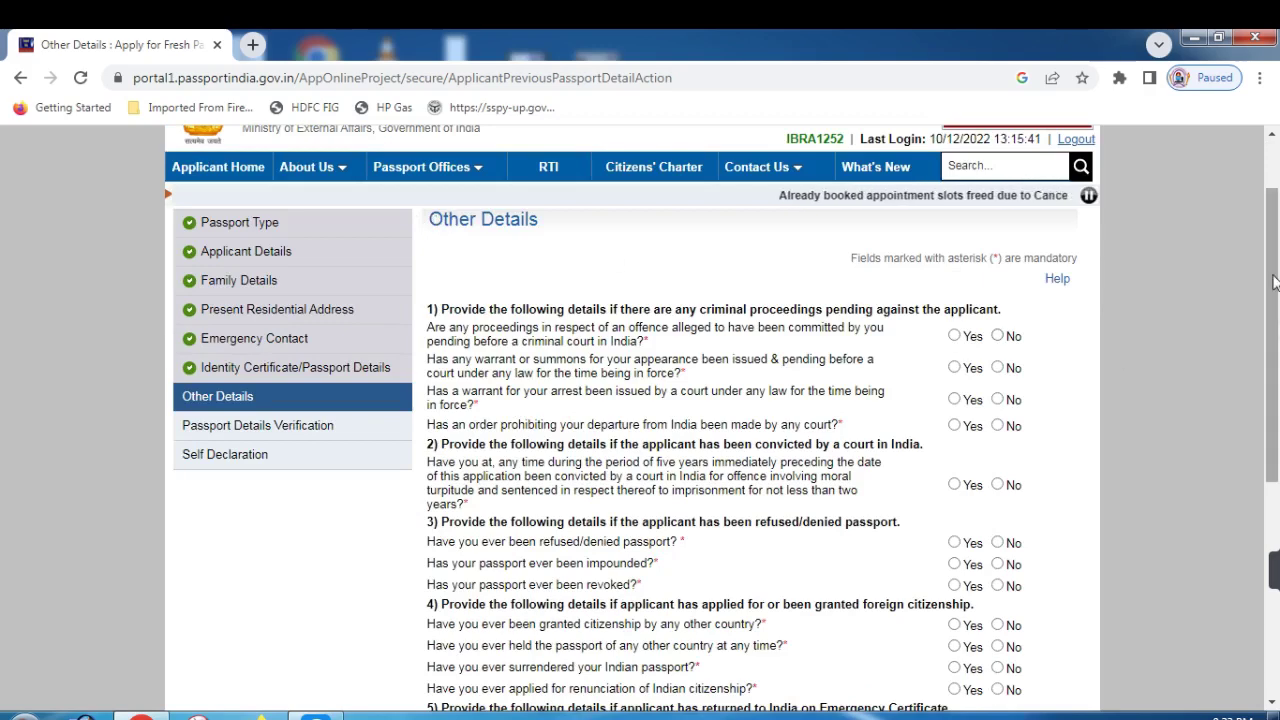
pyautogui.scroll(-1, 1222, 336)
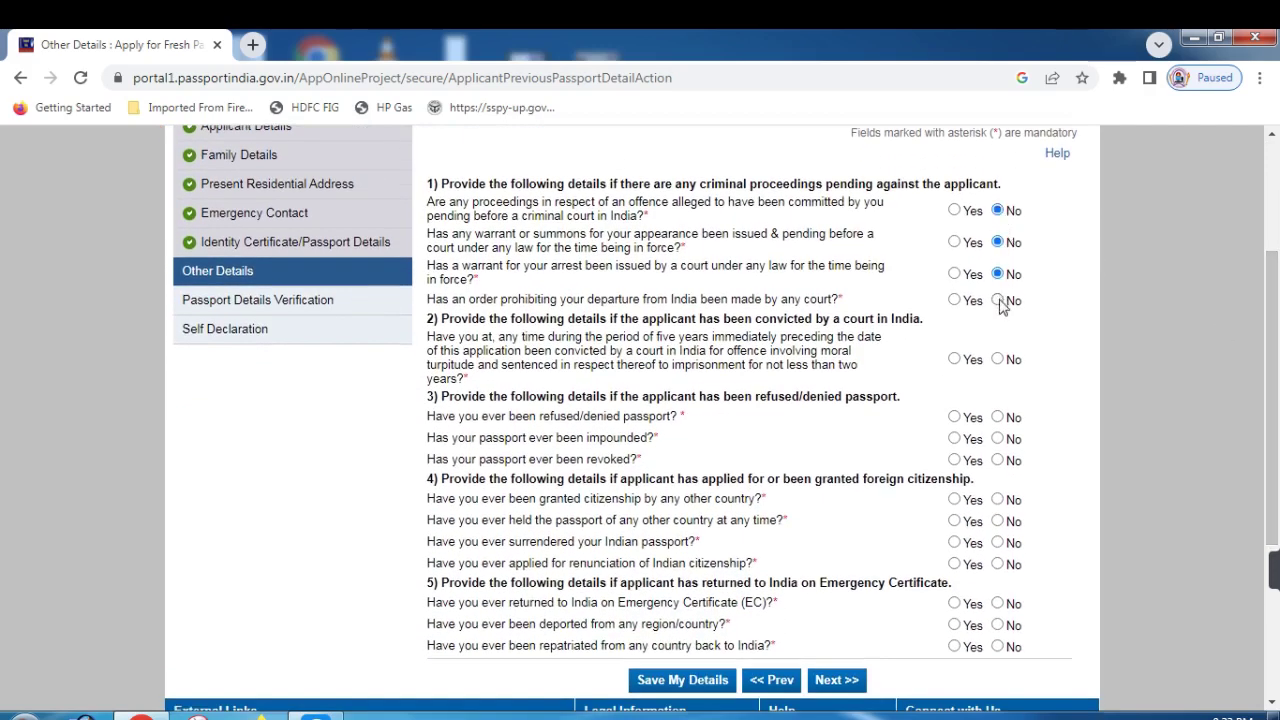
pyautogui.click(998, 360)
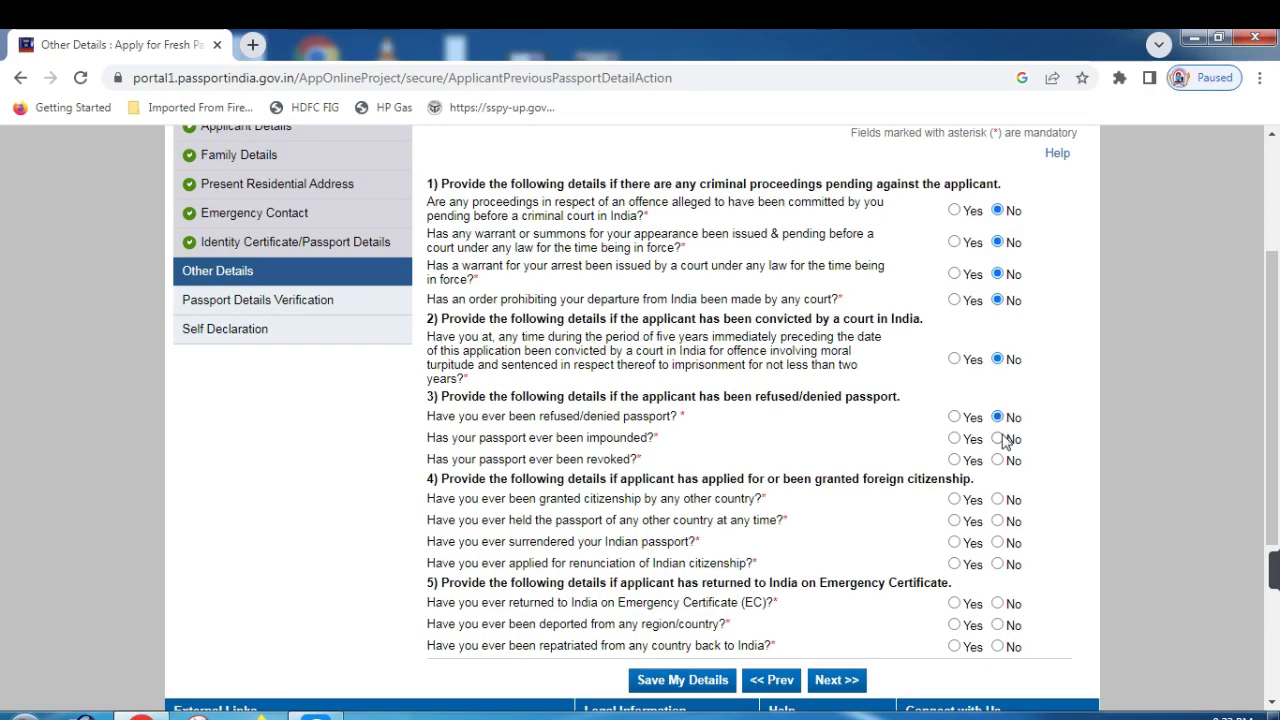
pyautogui.click(1001, 440)
pyautogui.click(998, 461)
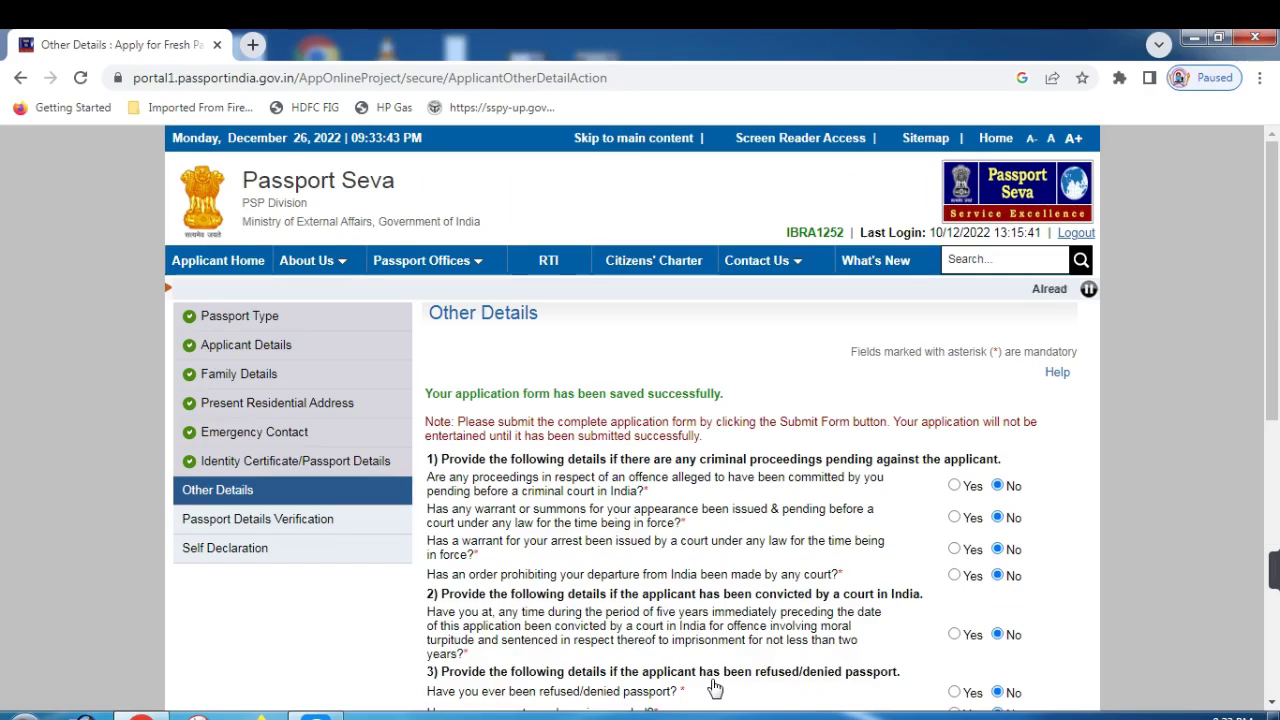
pyautogui.scroll(-10, 770, 703)
pyautogui.click(840, 383)
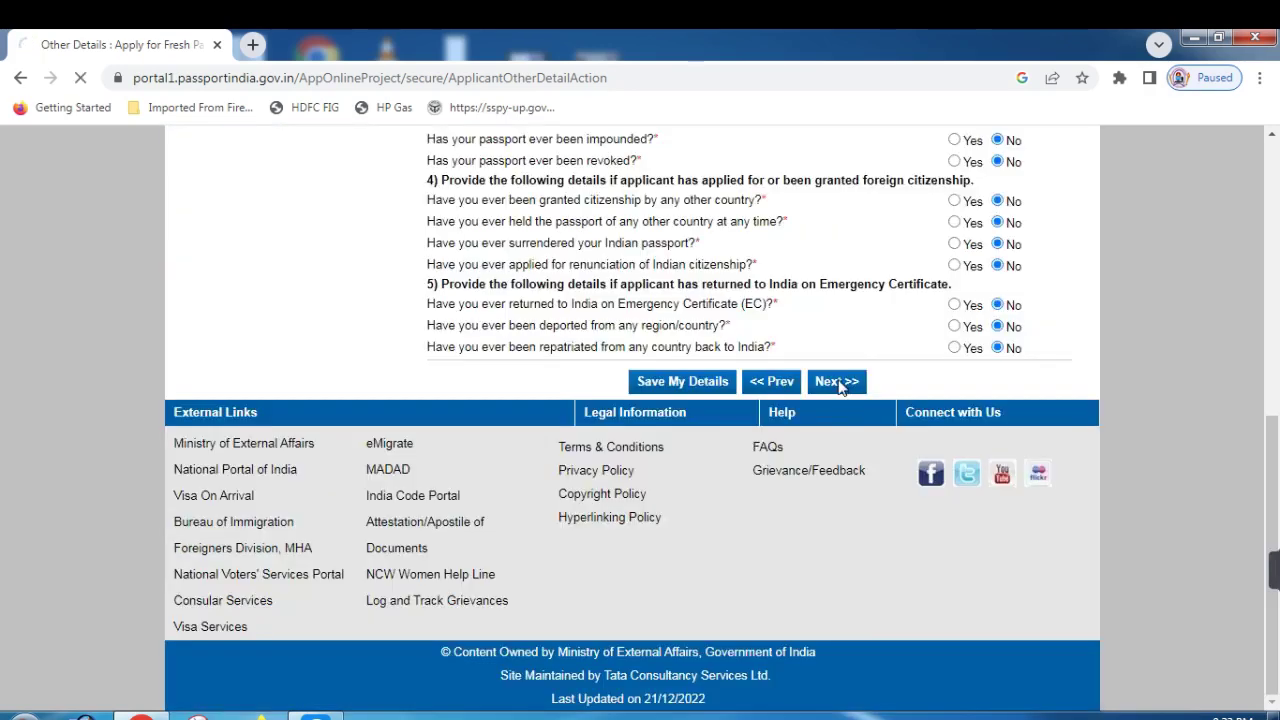
# Review the passport details verification preview and proceed to the self declaration.
pyautogui.moveTo(1273, 253); pyautogui.dragTo(1274, 381)
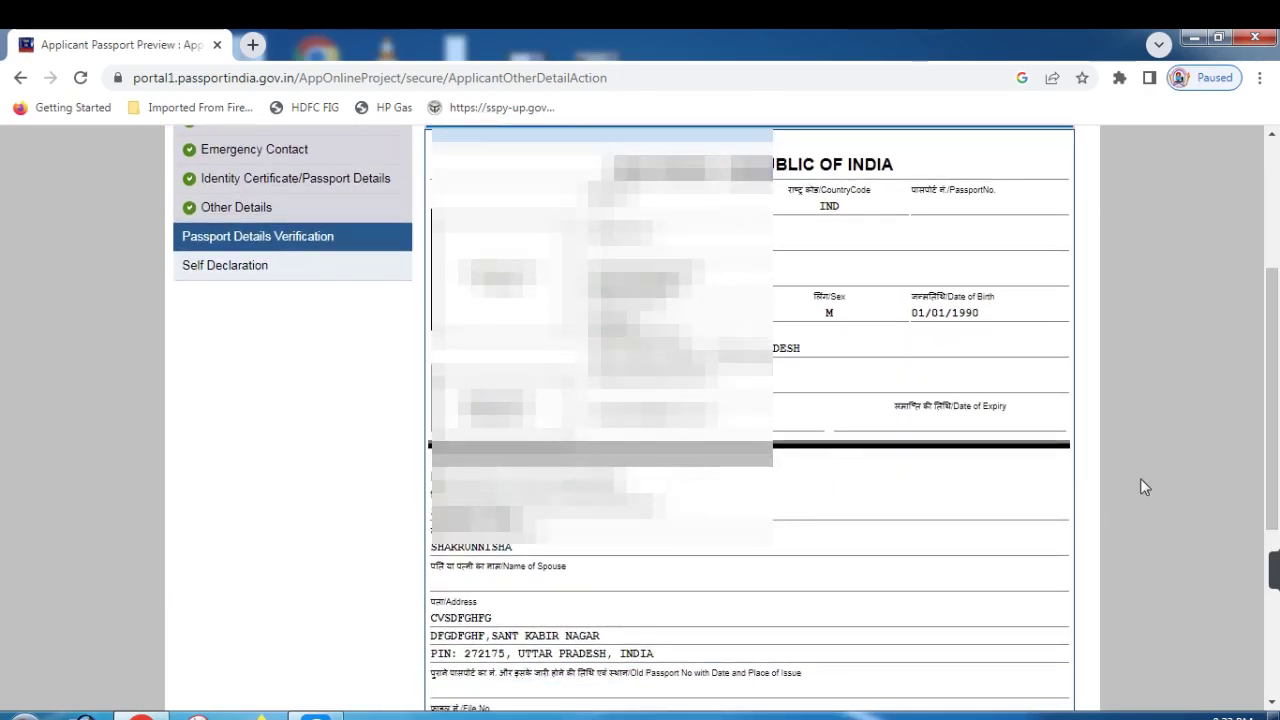
pyautogui.moveTo(1274, 350); pyautogui.dragTo(1275, 390)
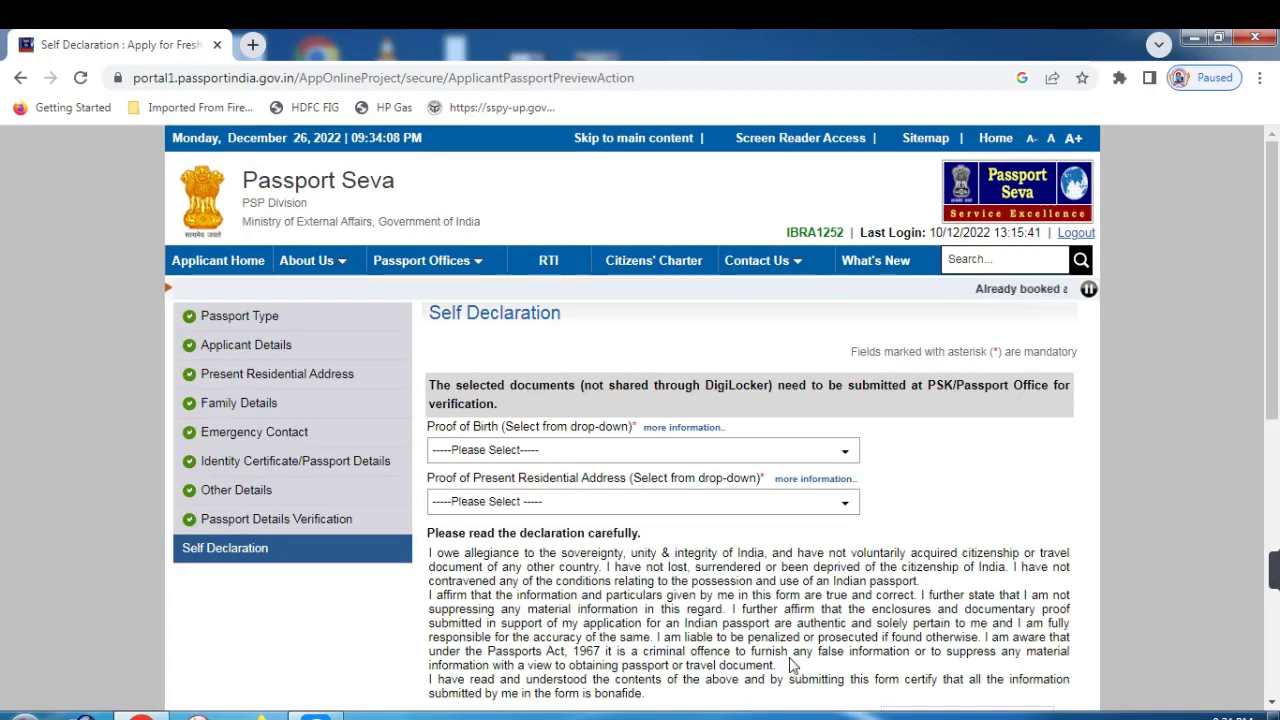
pyautogui.moveTo(432, 312); pyautogui.dragTo(591, 343)
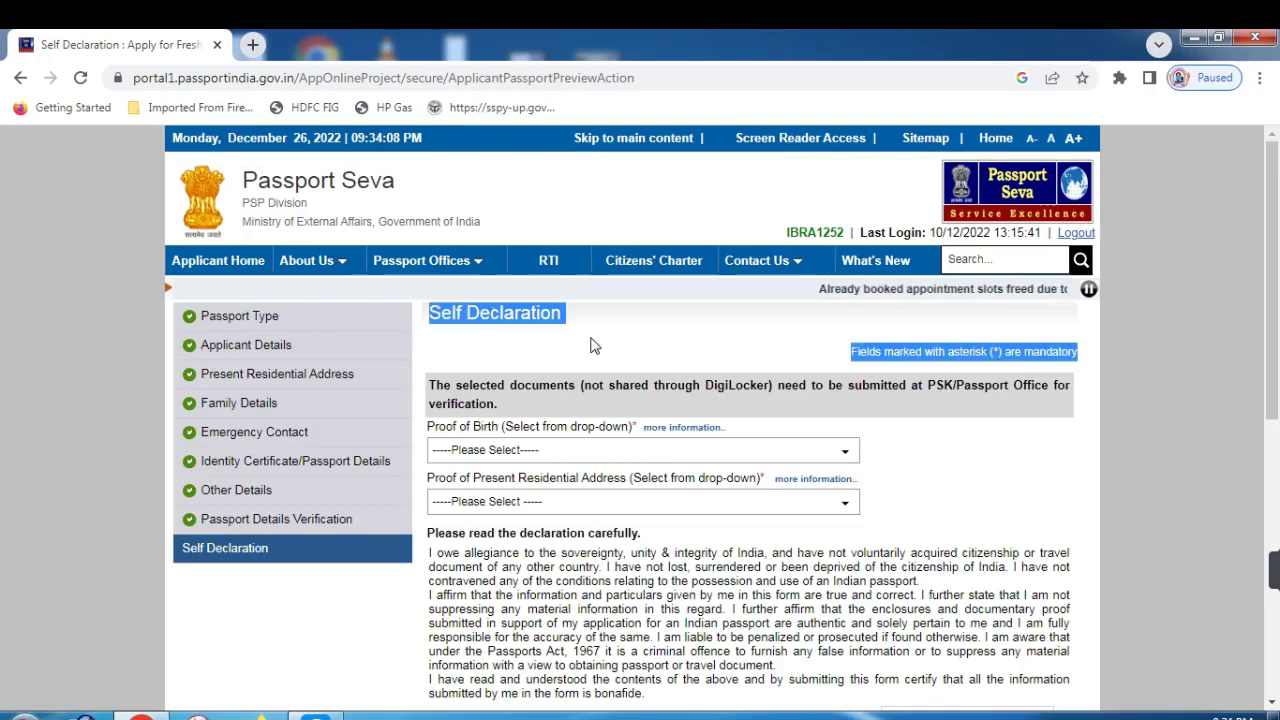
# Set the proof of birth to Aadhaar Card/E-Aadhaar and the present address proof to Student Identity Card issued by Recognized Educational Institutions.
pyautogui.scroll(-1, 386, 303)
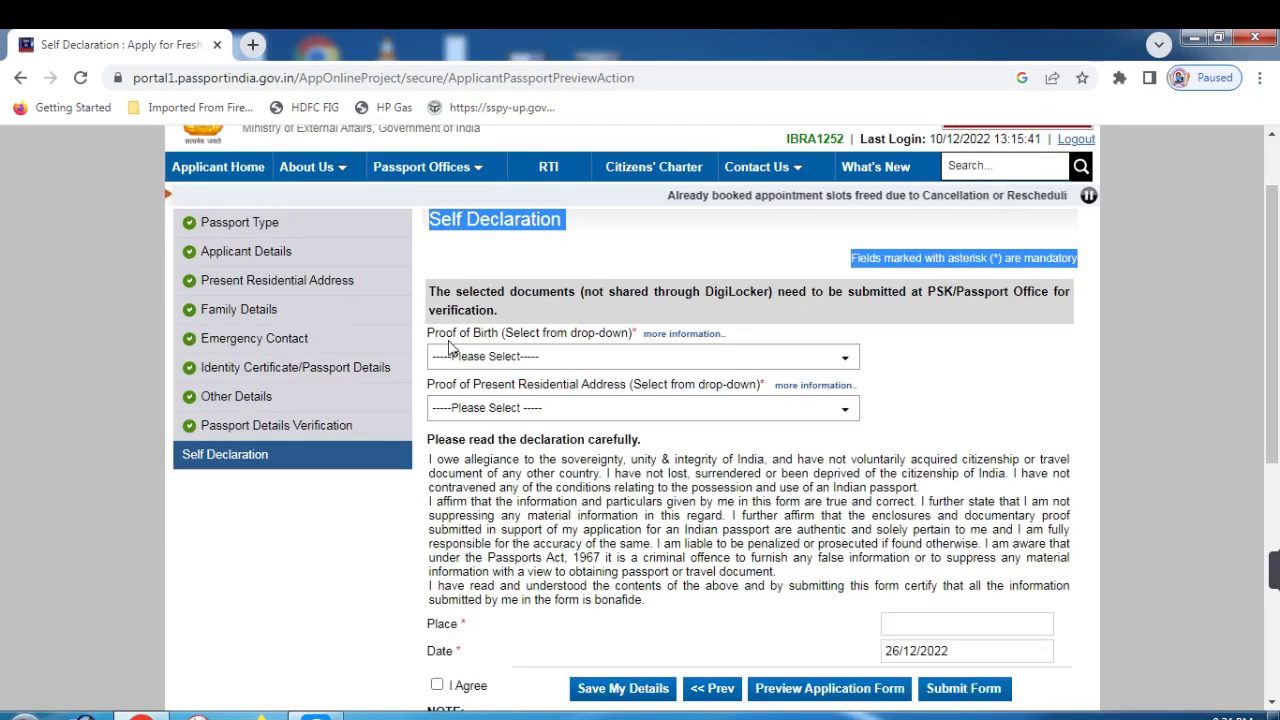
pyautogui.click(548, 358)
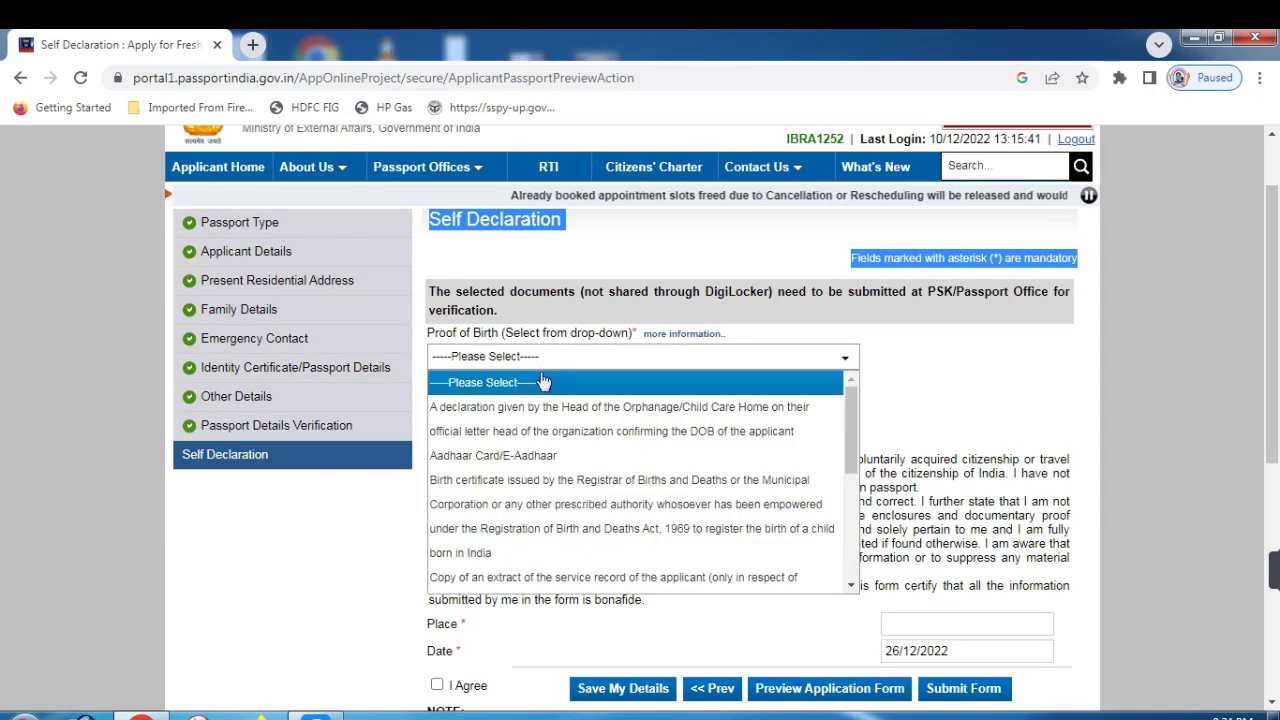
pyautogui.click(508, 462)
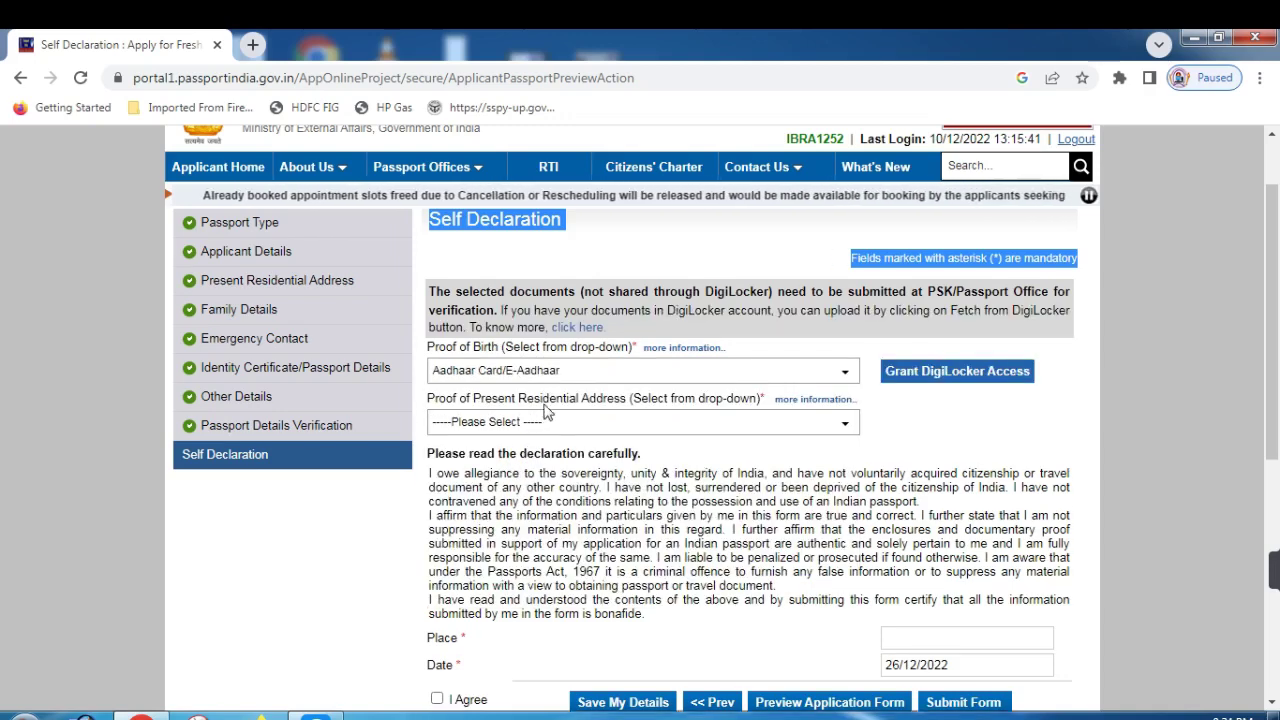
pyautogui.click(556, 423)
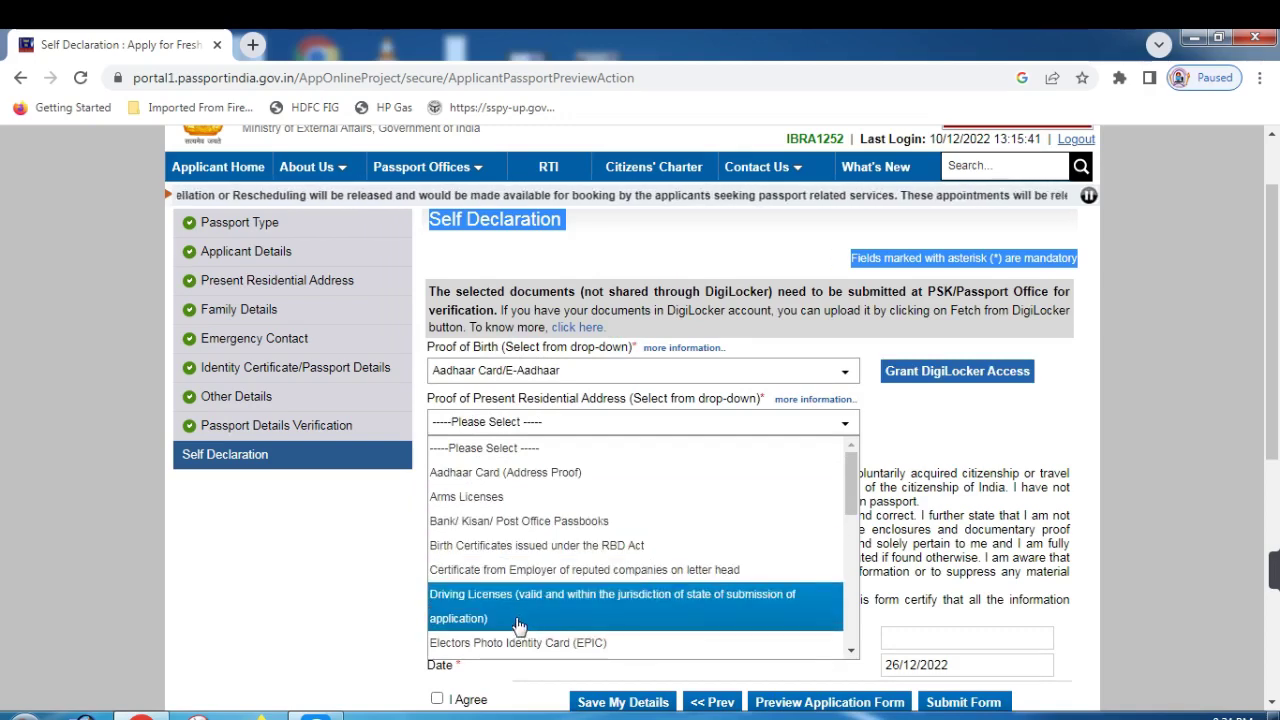
pyautogui.scroll(-5, 540, 605)
pyautogui.scroll(-4, 578, 598)
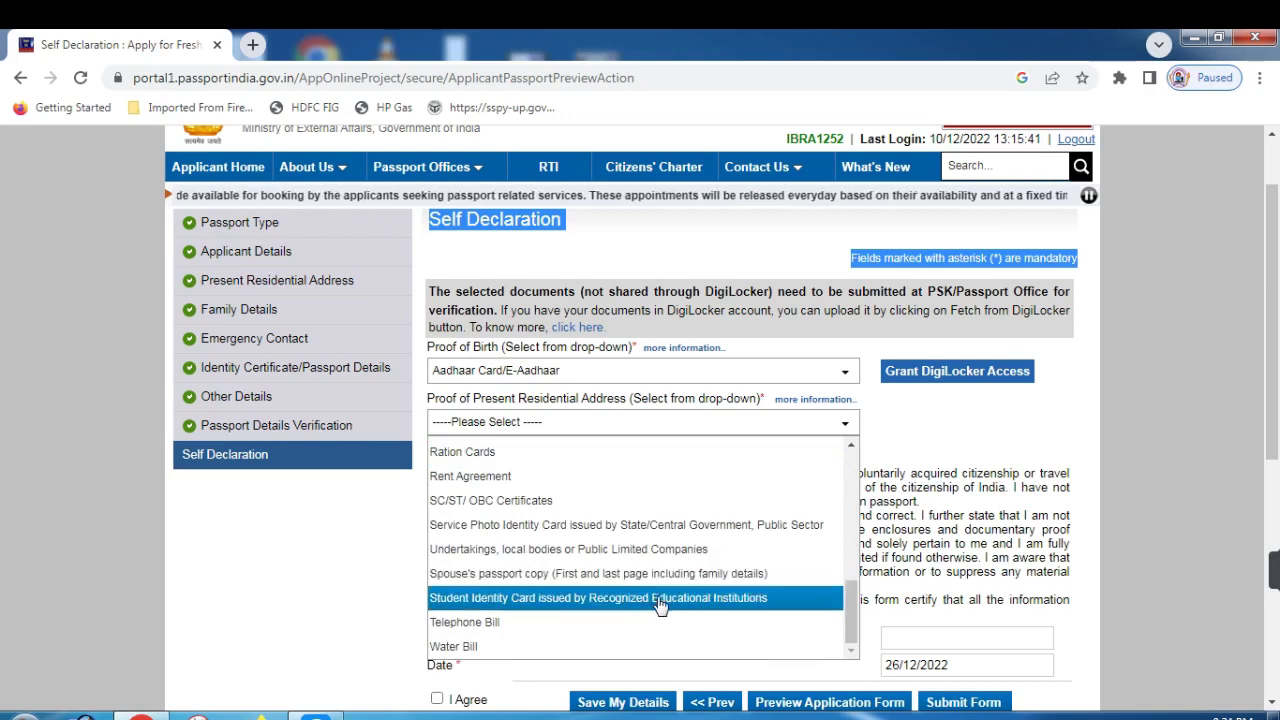
pyautogui.click(620, 598)
# Enter SANT KABIR NAGAR as the place of declaration, agree to the declaration and save the details.
pyautogui.scroll(-2, 863, 510)
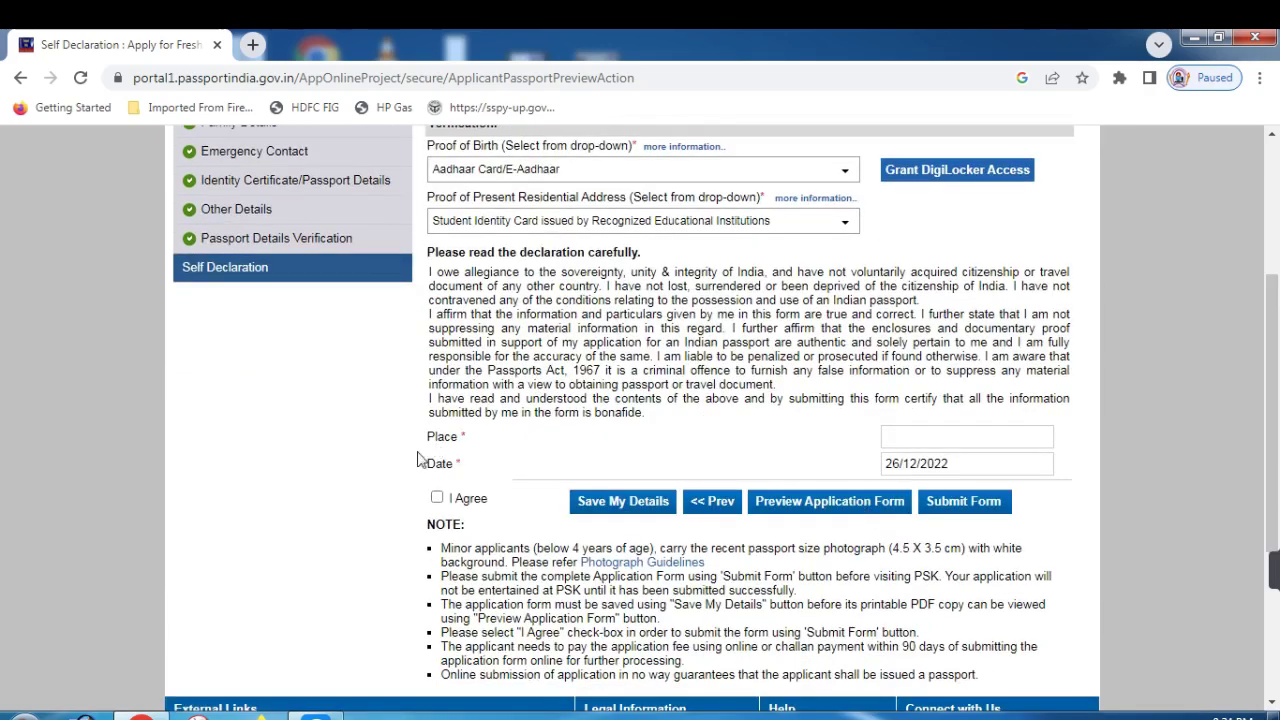
pyautogui.click(1035, 438)
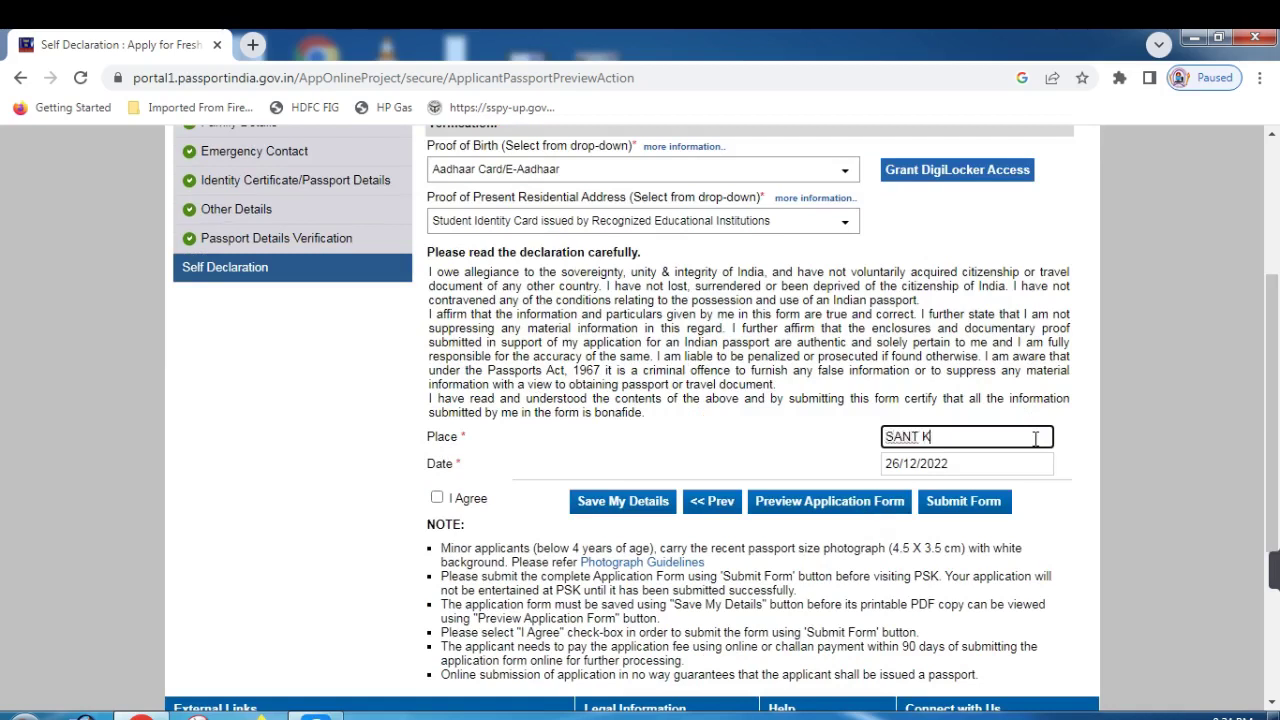
pyautogui.write('SANT KABIR NAGAR')
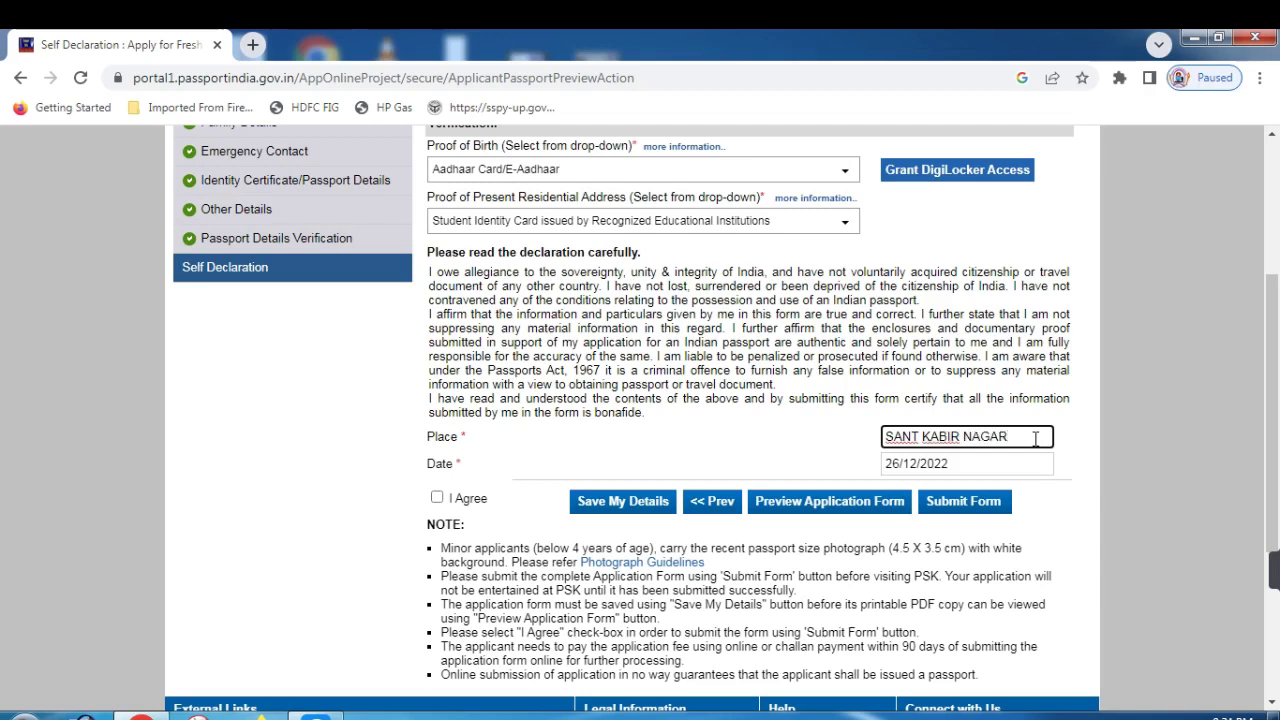
pyautogui.click(437, 497)
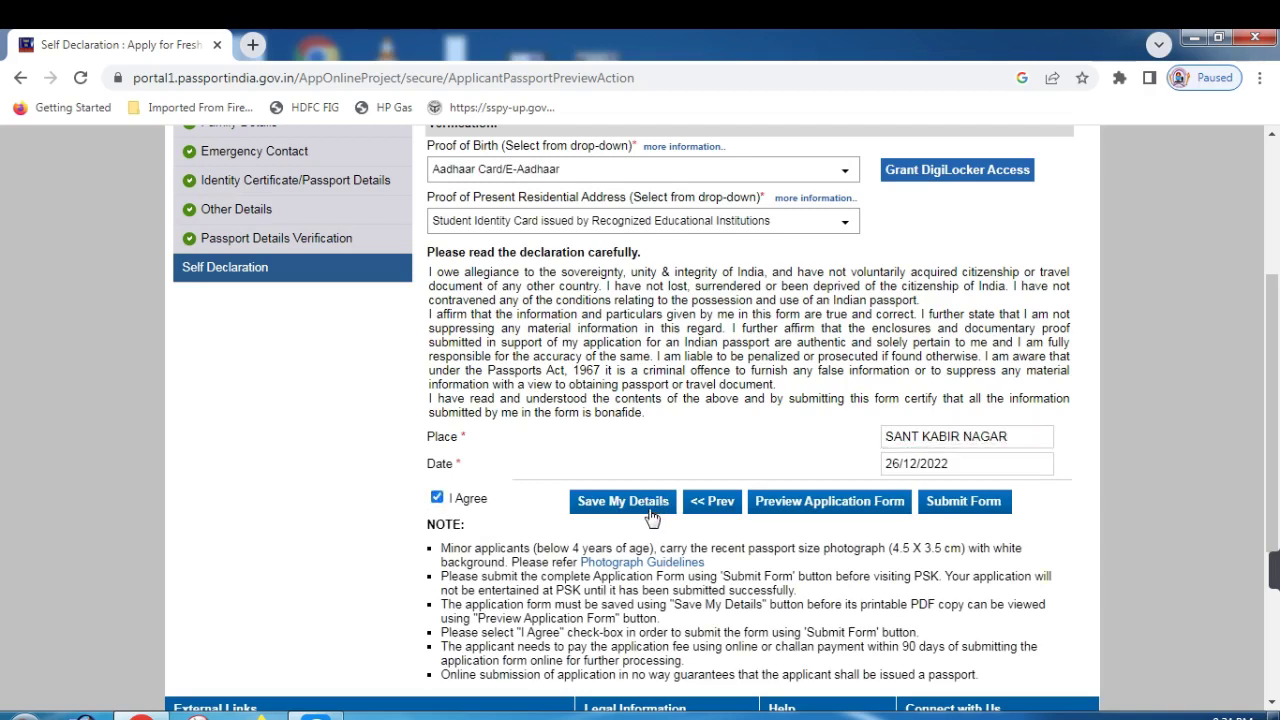
pyautogui.click(649, 510)
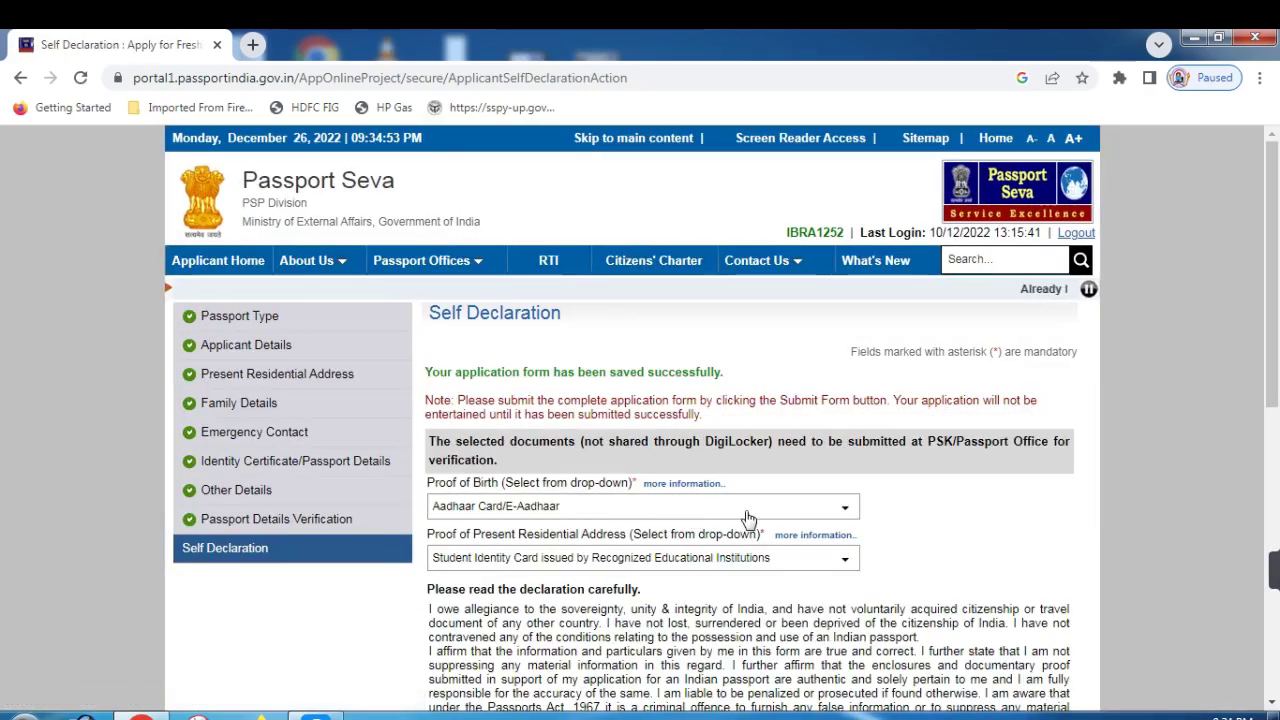
# Preview the application form, check its applicant, family, address, contact and enclosure details, and close the preview.
pyautogui.scroll(-3, 748, 519)
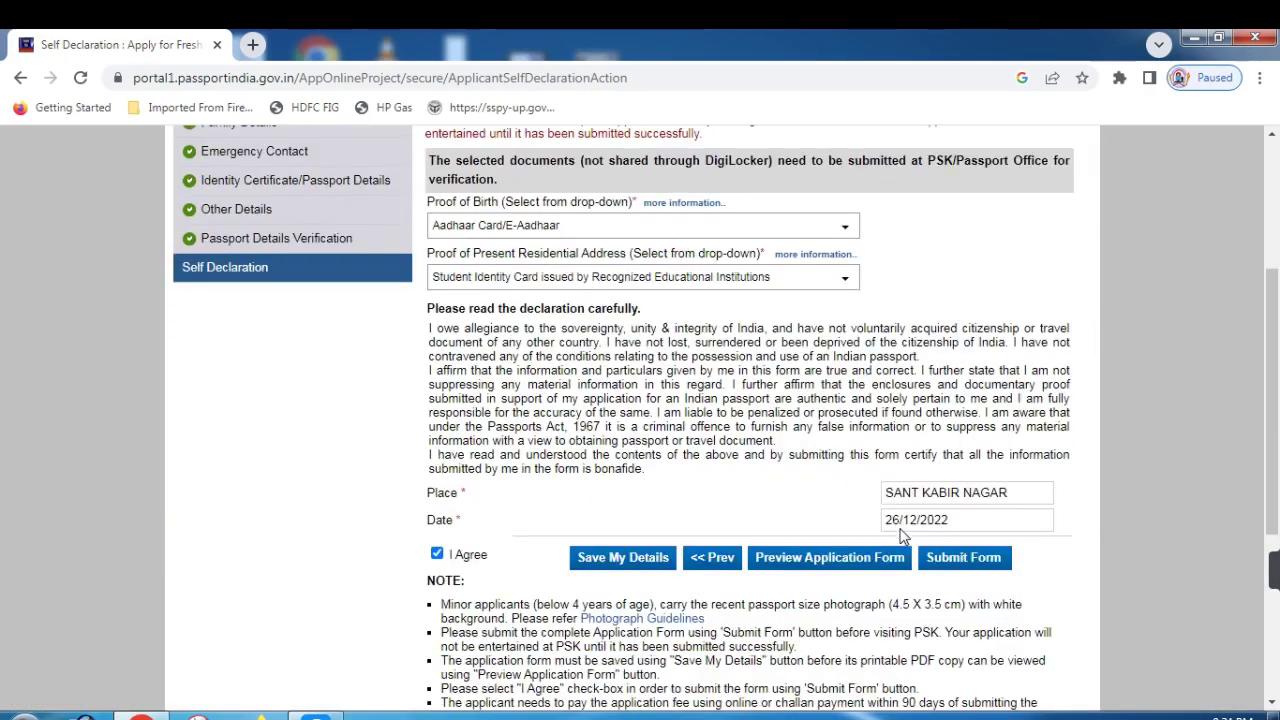
pyautogui.click(830, 557)
pyautogui.scroll(-5, 636, 525)
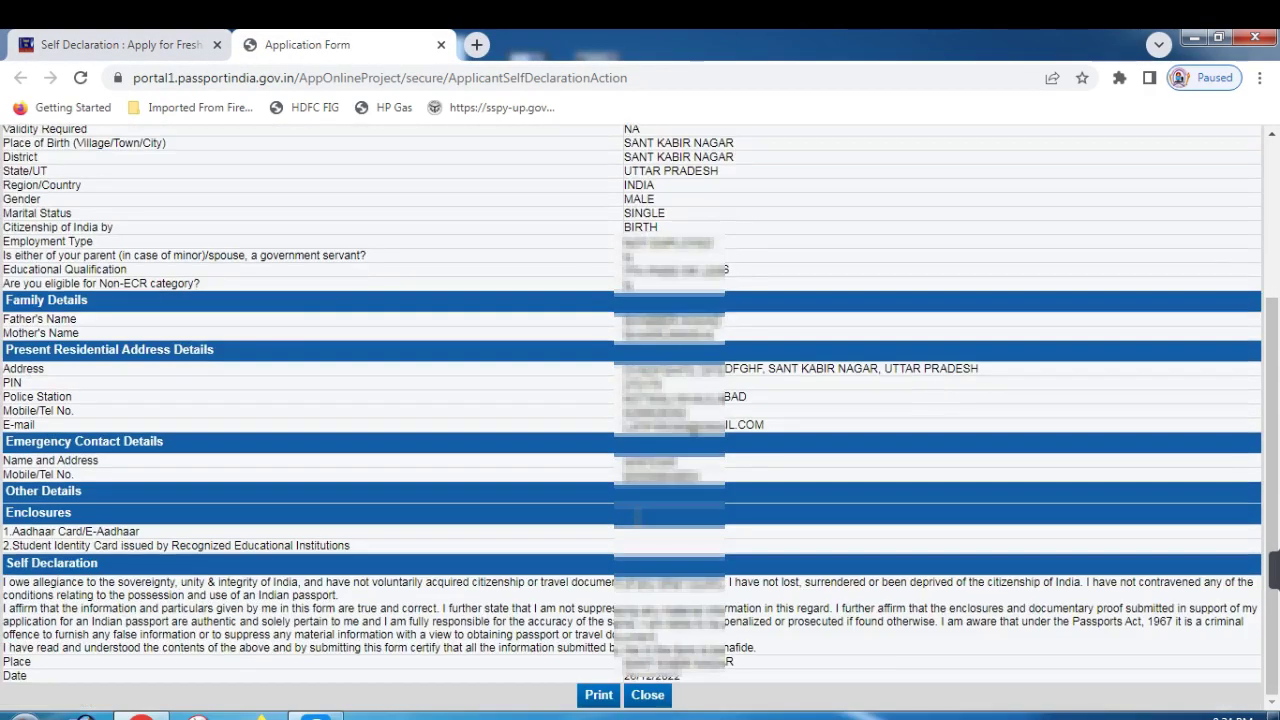
pyautogui.scroll(2, 636, 525)
pyautogui.scroll(2, 635, 524)
pyautogui.scroll(-1, 635, 524)
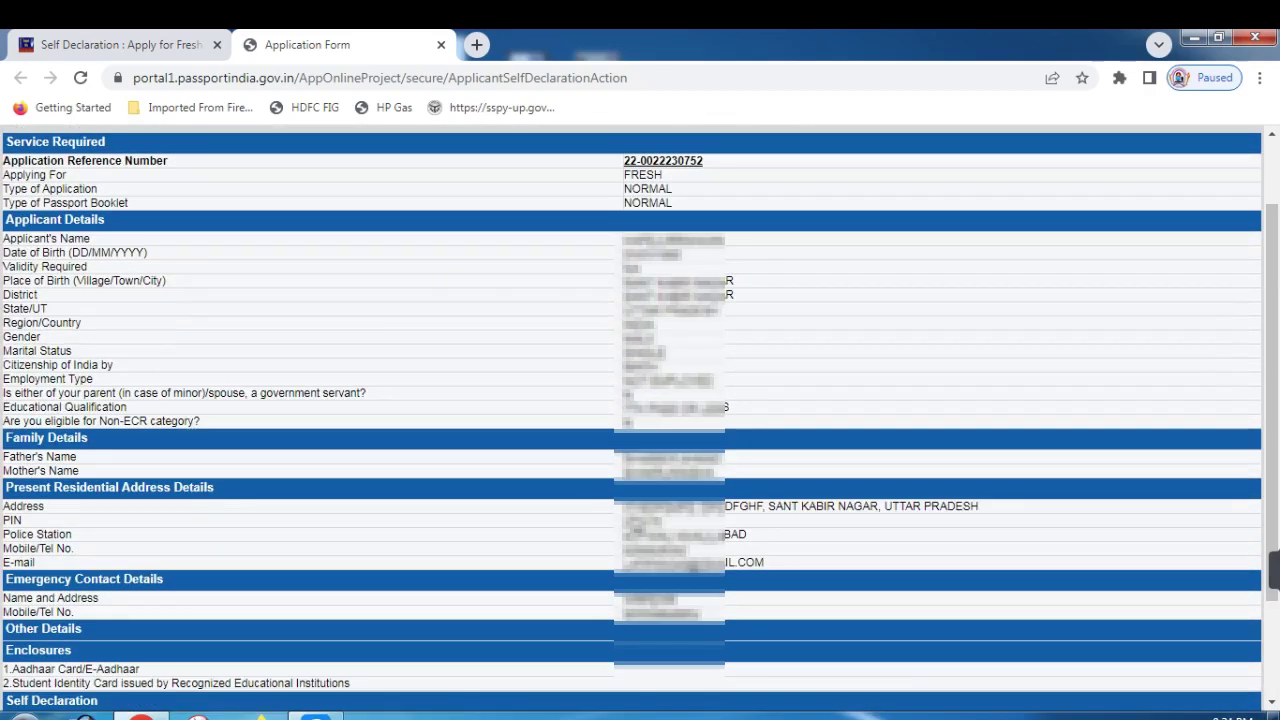
pyautogui.scroll(1, 636, 522)
pyautogui.scroll(-3, 636, 524)
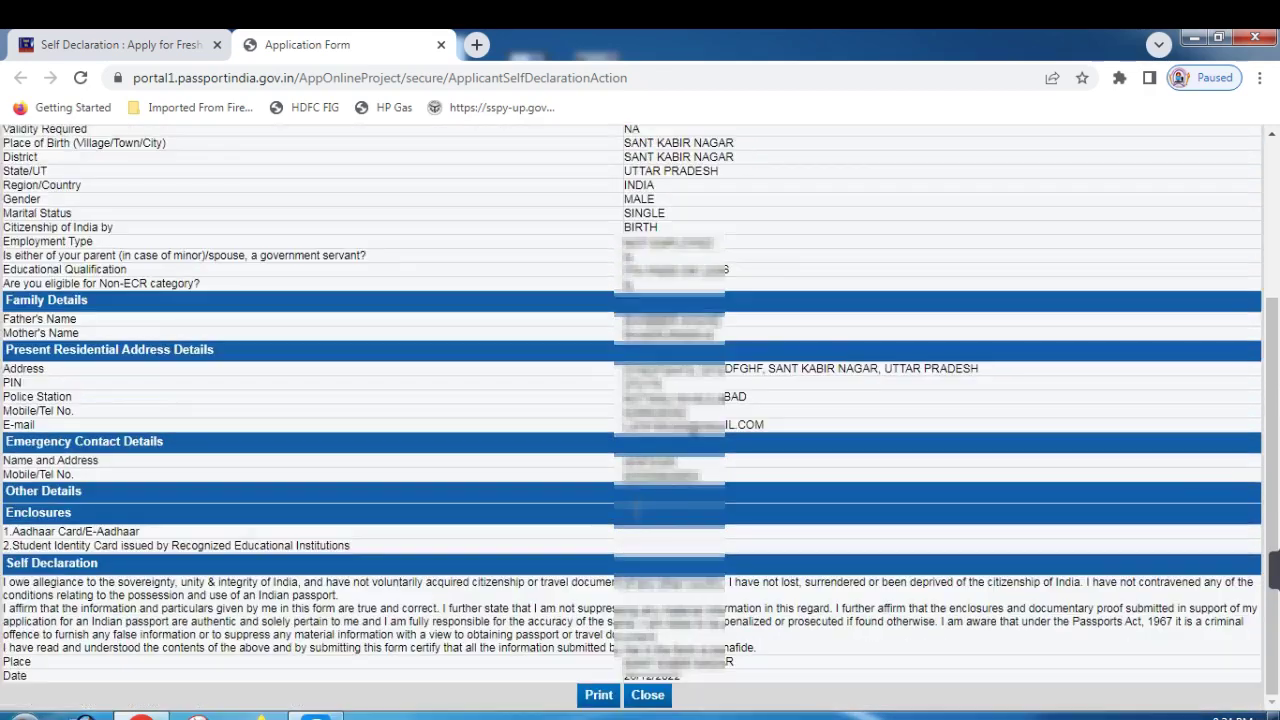
pyautogui.click(647, 695)
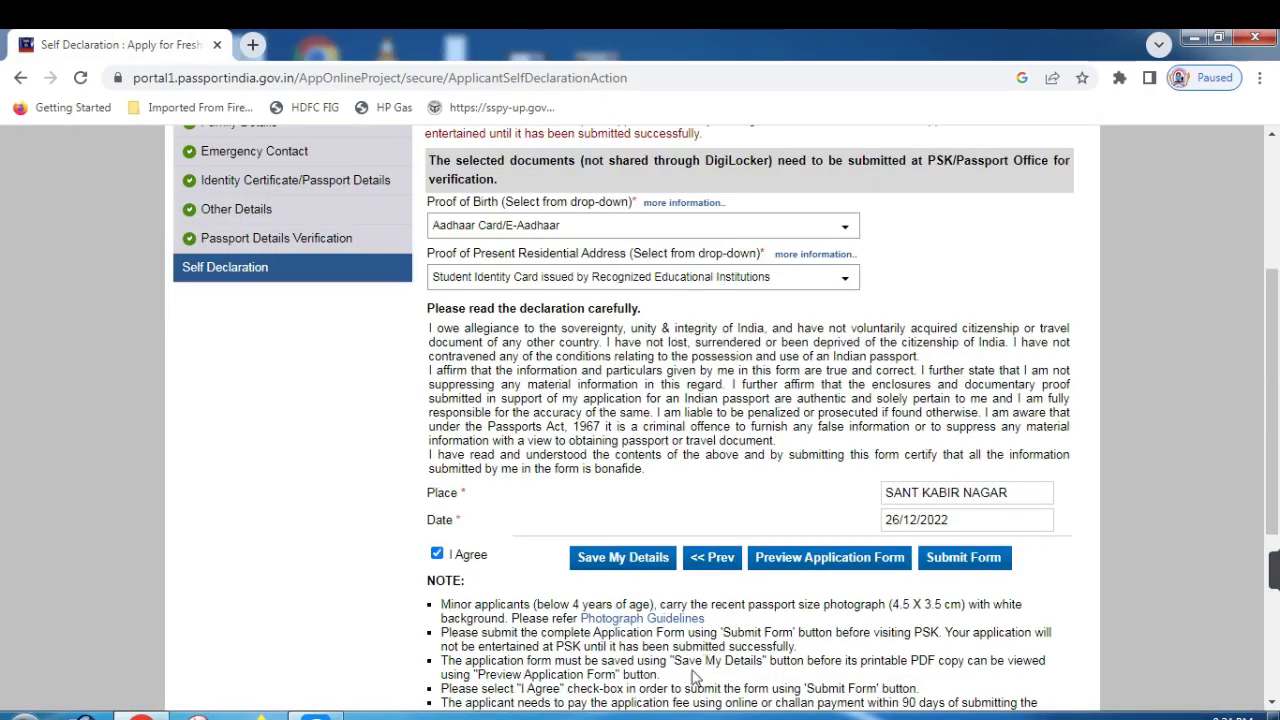
# Submit the completed passport application form.
pyautogui.click(995, 570)
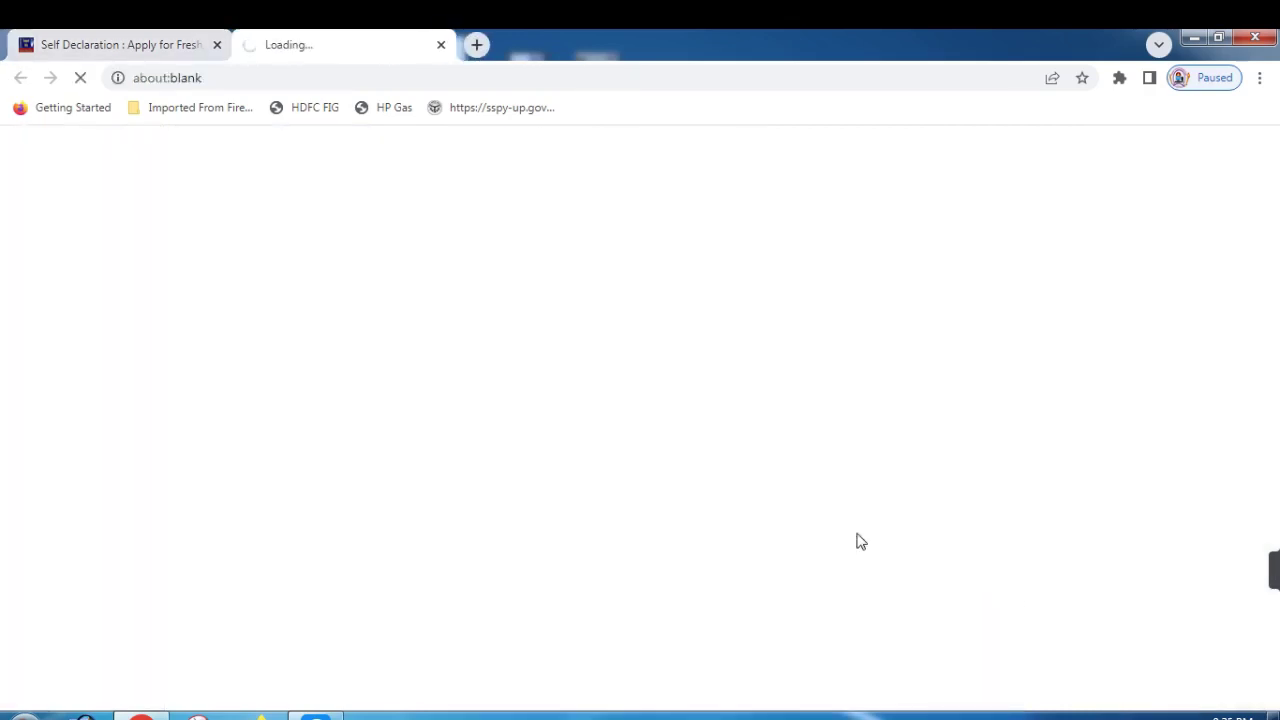